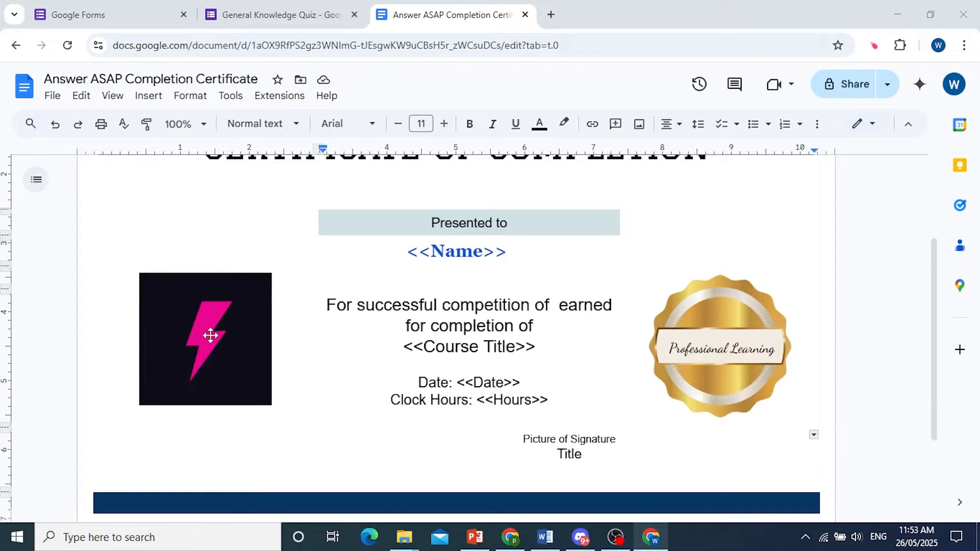
{"action": "scroll", "coordinate": [311, 329], "scroll_direction": "up", "scroll_amount": 3}
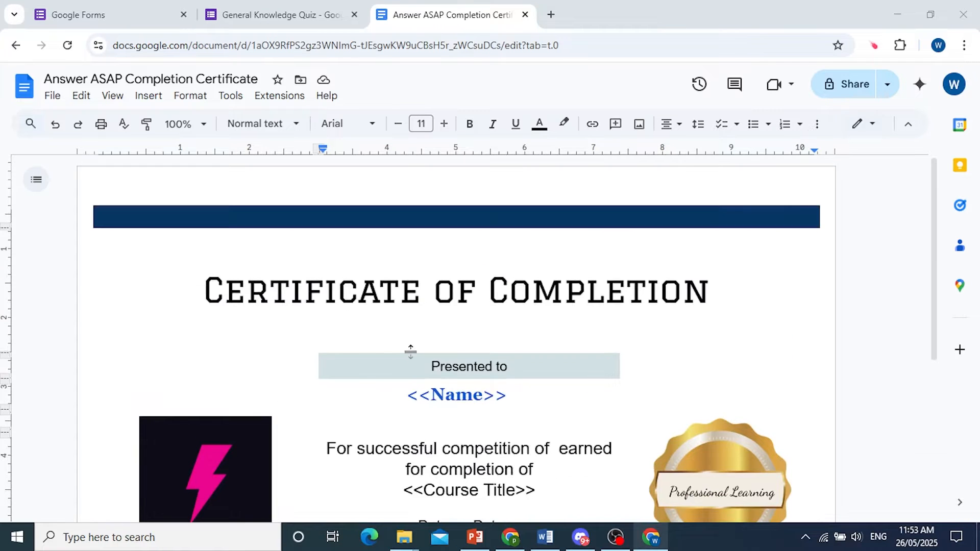
{"action": "scroll", "coordinate": [411, 352], "scroll_direction": "down", "scroll_amount": 2}
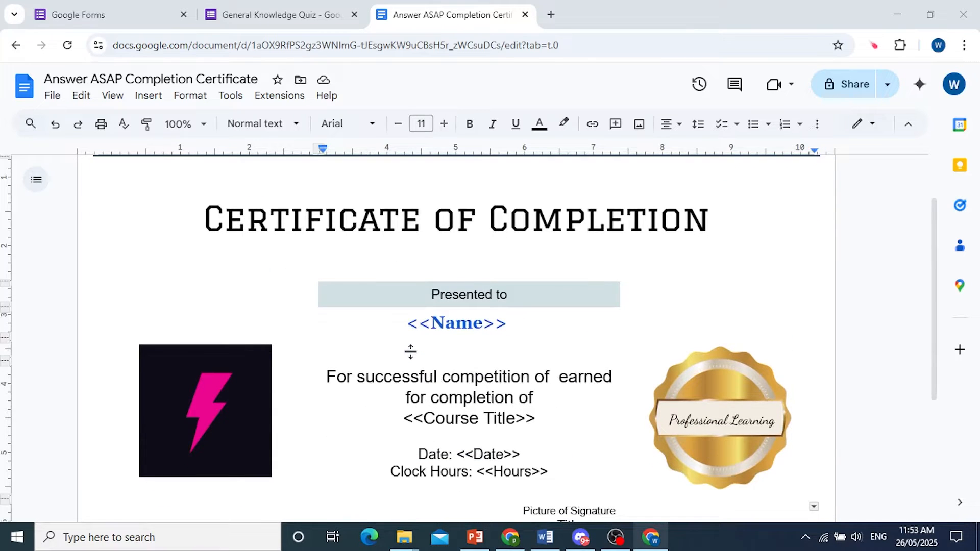
- Create a new blank form in Google Forms and title it "Course Completion Certificate Request"
{"action": "left_click", "coordinate": [98, 6]}
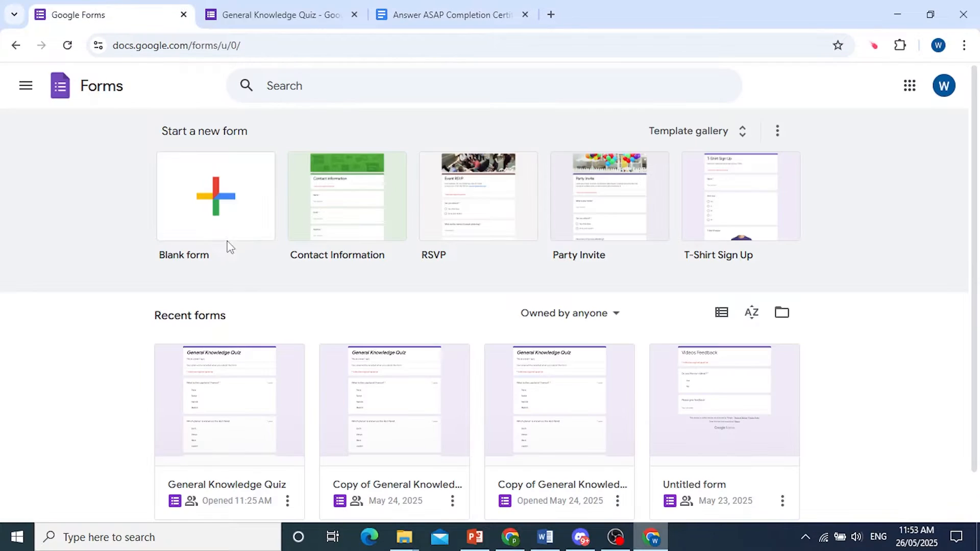
{"action": "left_click", "coordinate": [204, 214]}
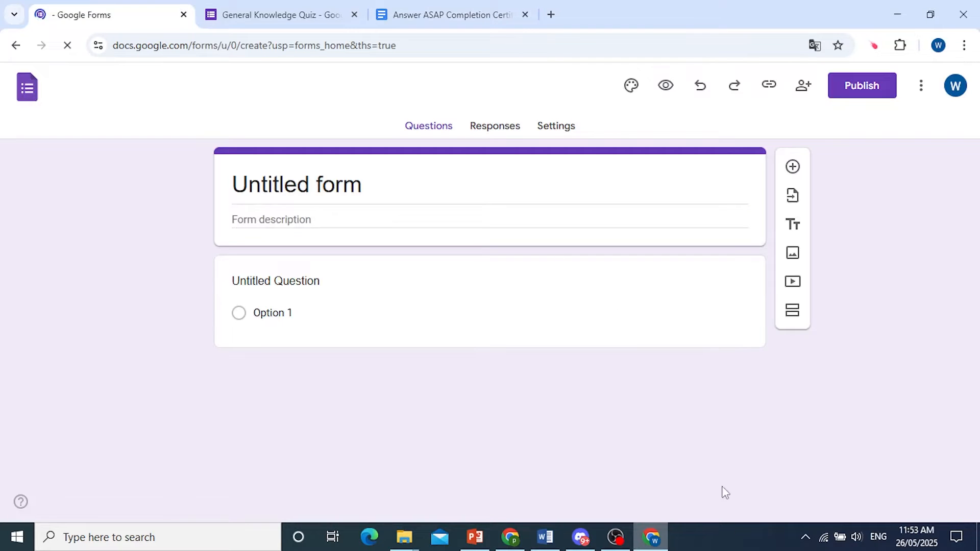
{"action": "triple_click", "coordinate": [339, 182]}
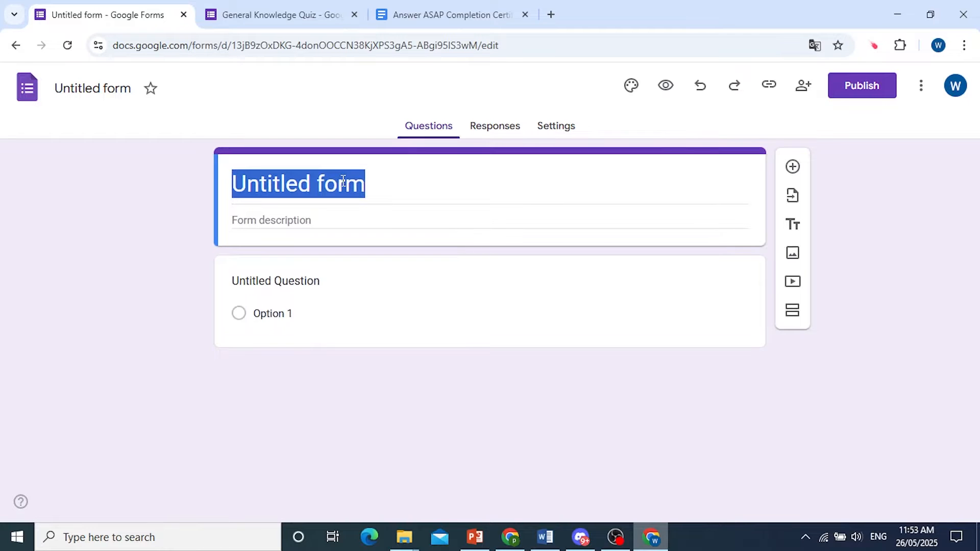
{"action": "key", "text": "ctrl+Return"}
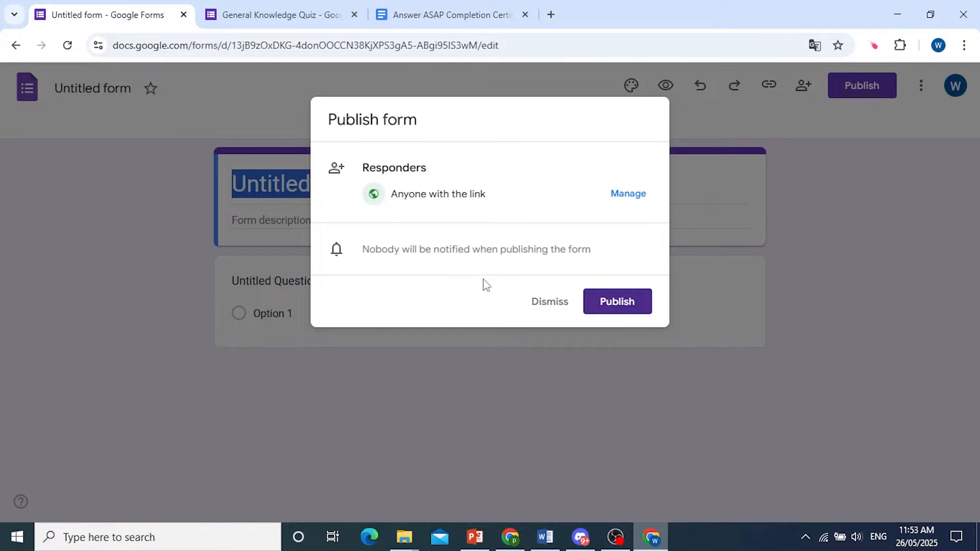
{"action": "left_click", "coordinate": [553, 306]}
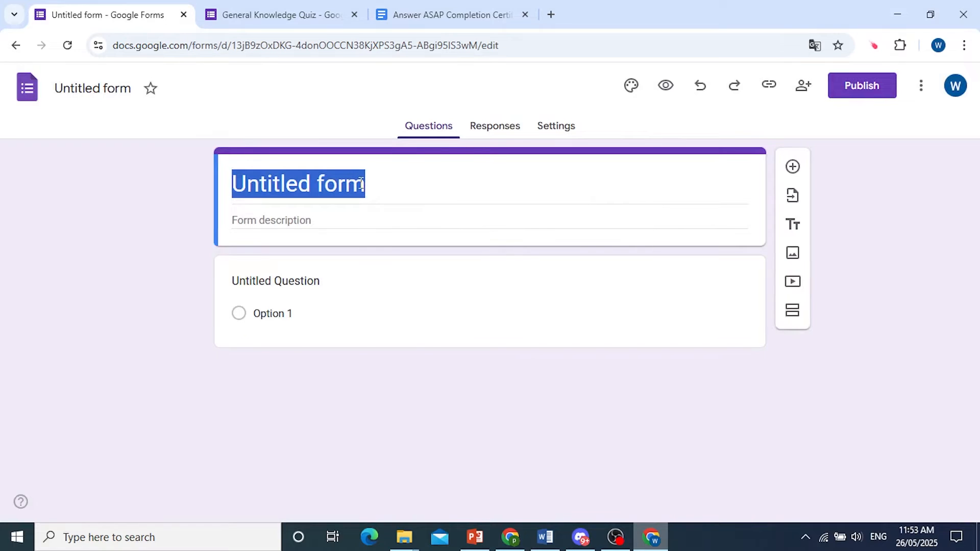
{"action": "left_click", "coordinate": [703, 530]}
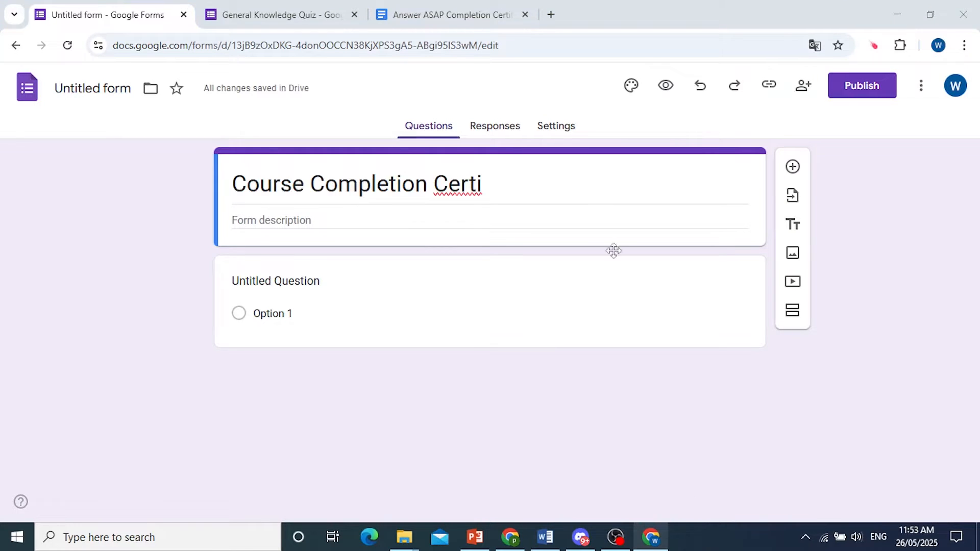
{"action": "left_click", "coordinate": [565, 194]}
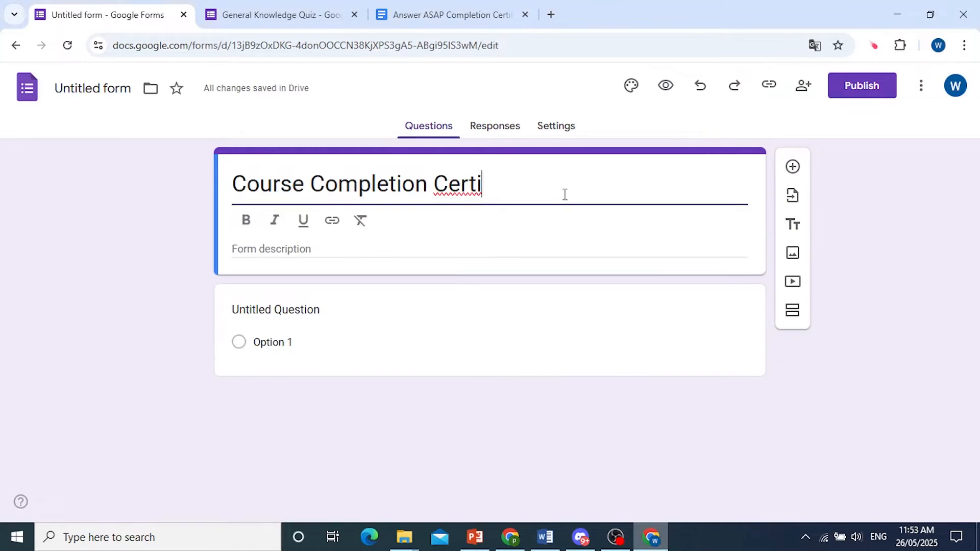
{"action": "type", "text": "f"}
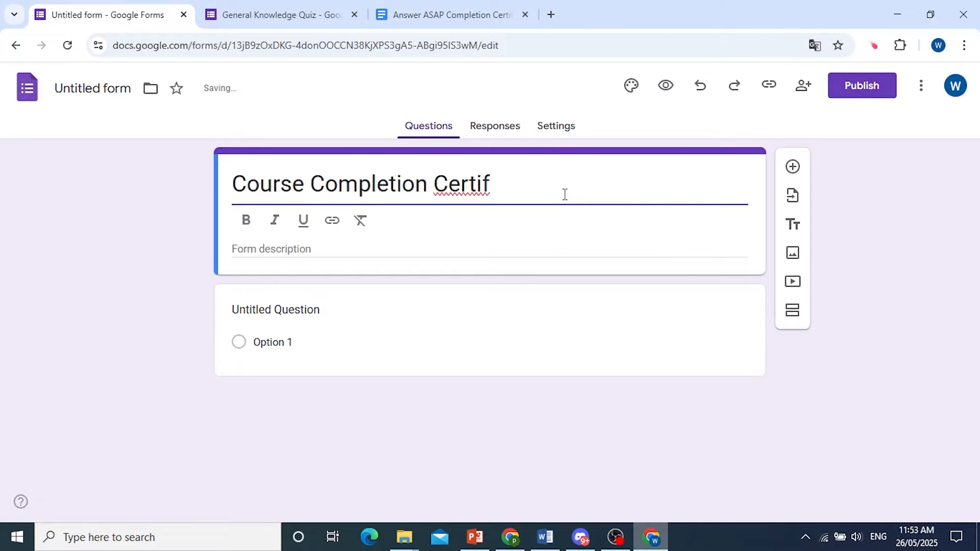
{"action": "type", "text": "icate "}
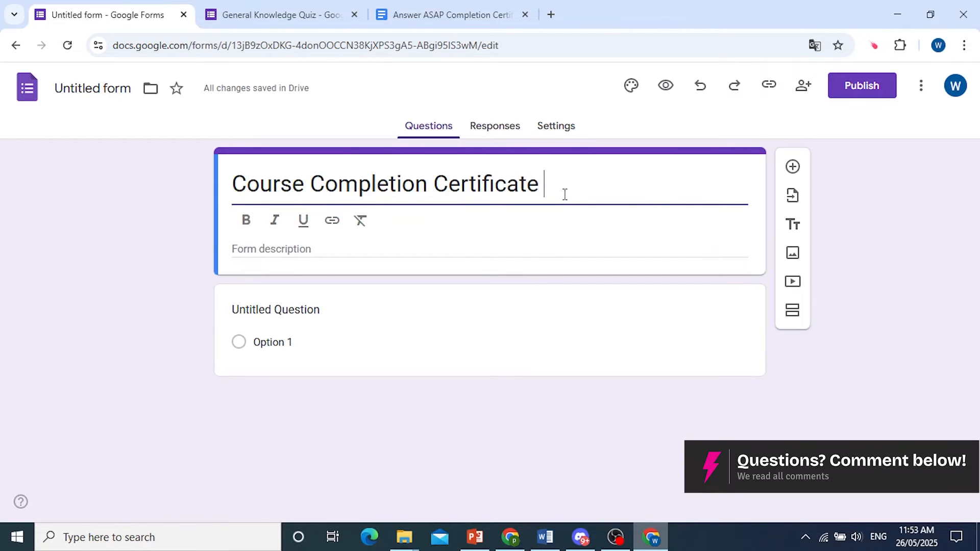
{"action": "type", "text": "Request"}
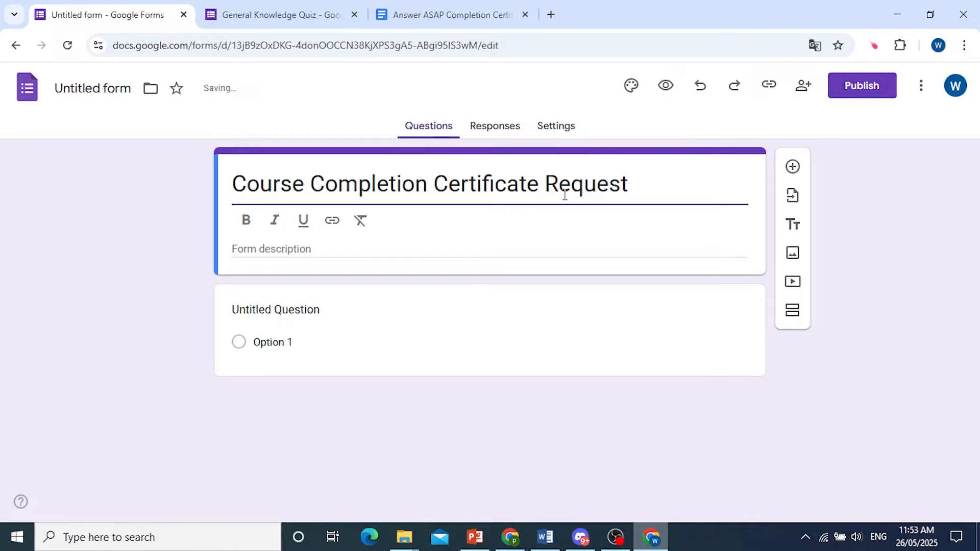
- Name the first question "First and Last Name" and set its type to Short answer
{"action": "left_click", "coordinate": [255, 310]}
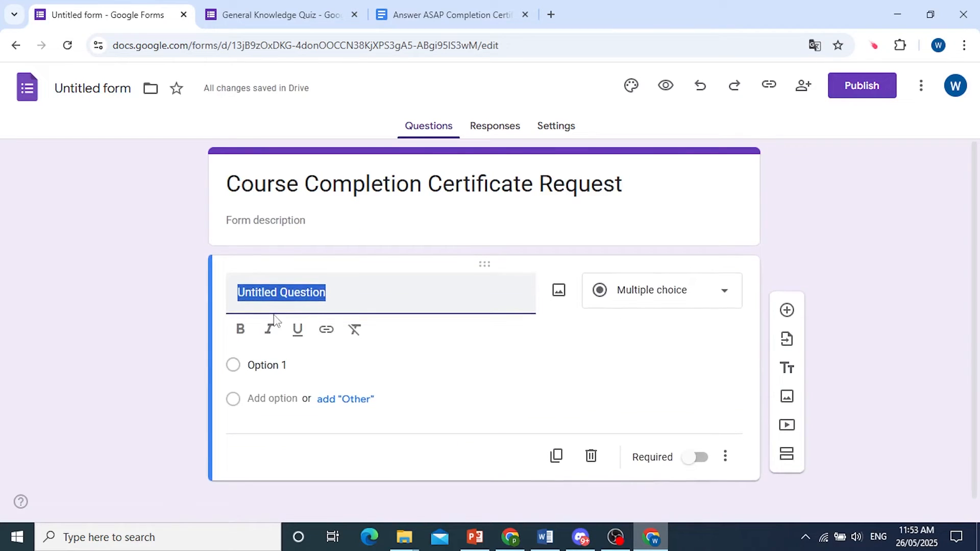
{"action": "type", "text": "Fist"}
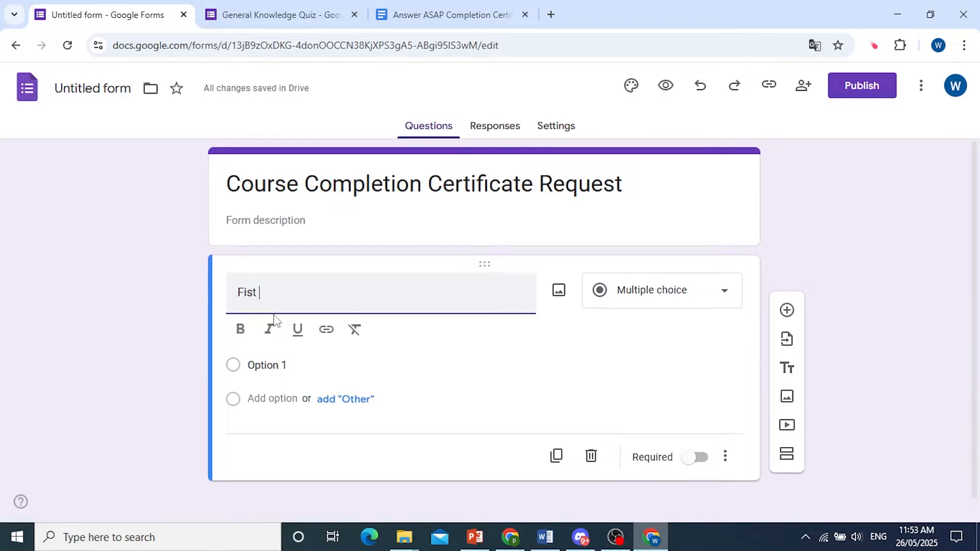
{"action": "type", "text": "st and Last Name"}
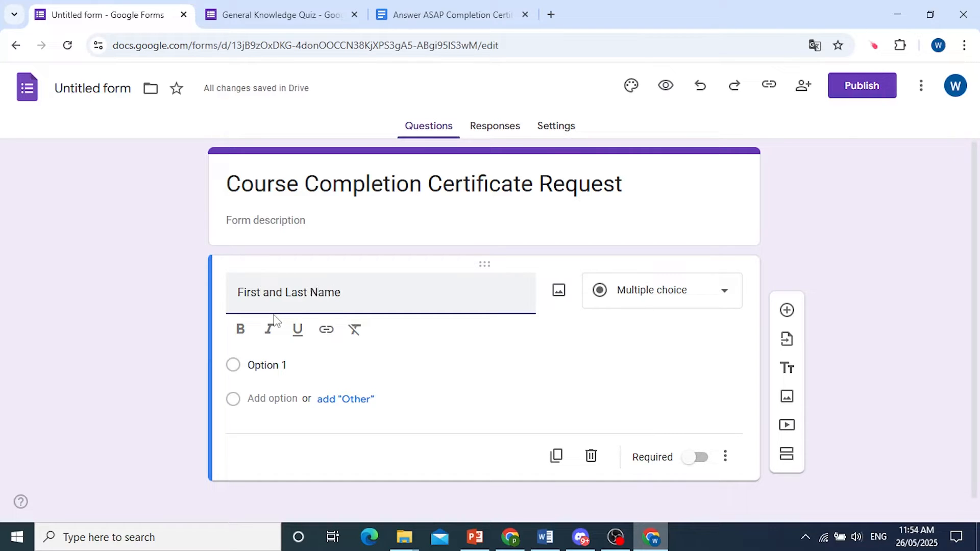
{"action": "left_click", "coordinate": [674, 297]}
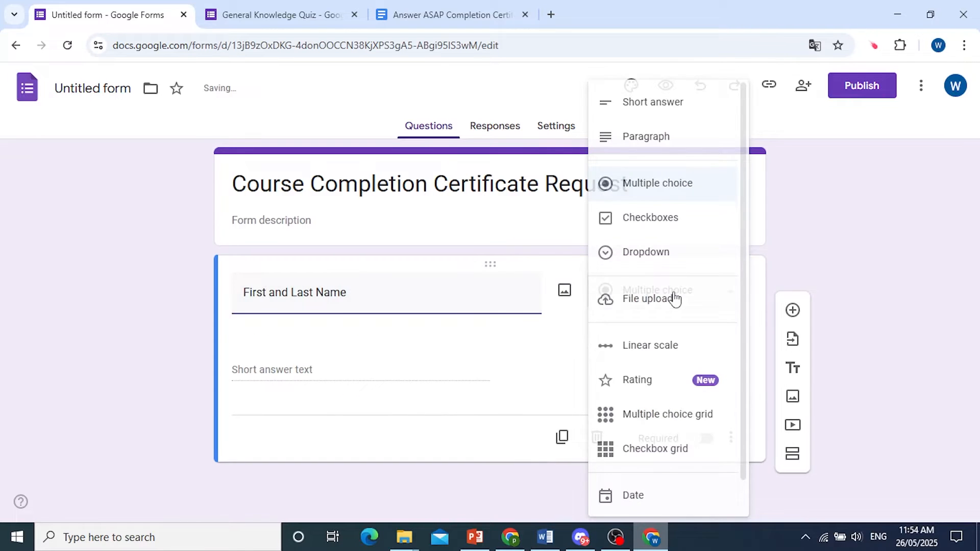
{"action": "left_click", "coordinate": [663, 108]}
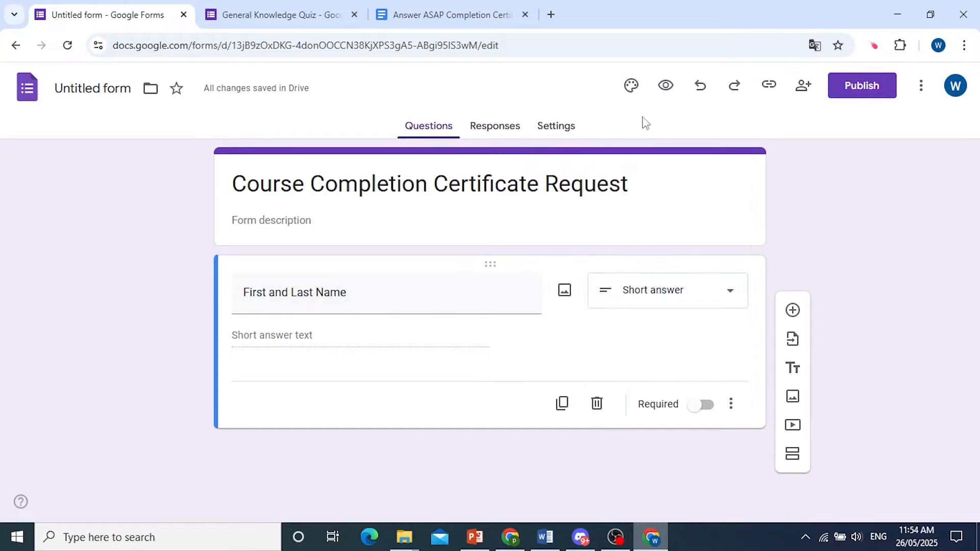
- Add a second question to the form and make the "First and Last Name" question required
{"action": "left_click", "coordinate": [792, 311]}
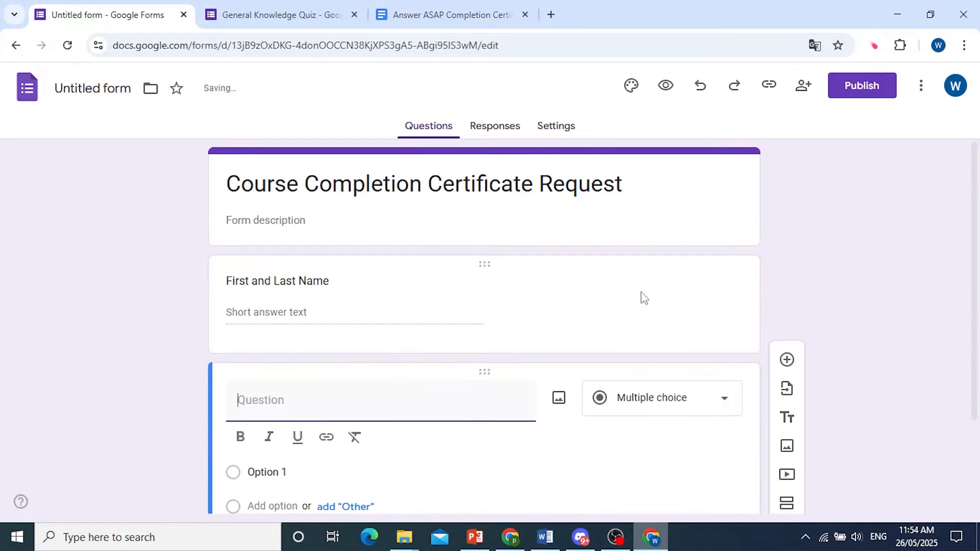
{"action": "left_click", "coordinate": [656, 316]}
{"action": "left_click", "coordinate": [699, 433]}
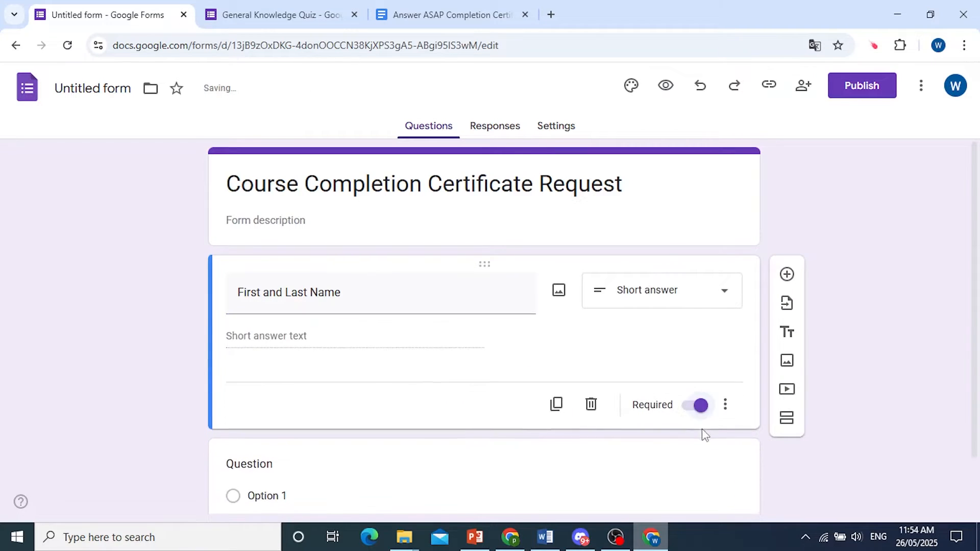
{"action": "scroll", "coordinate": [687, 407], "scroll_direction": "down", "scroll_amount": 1}
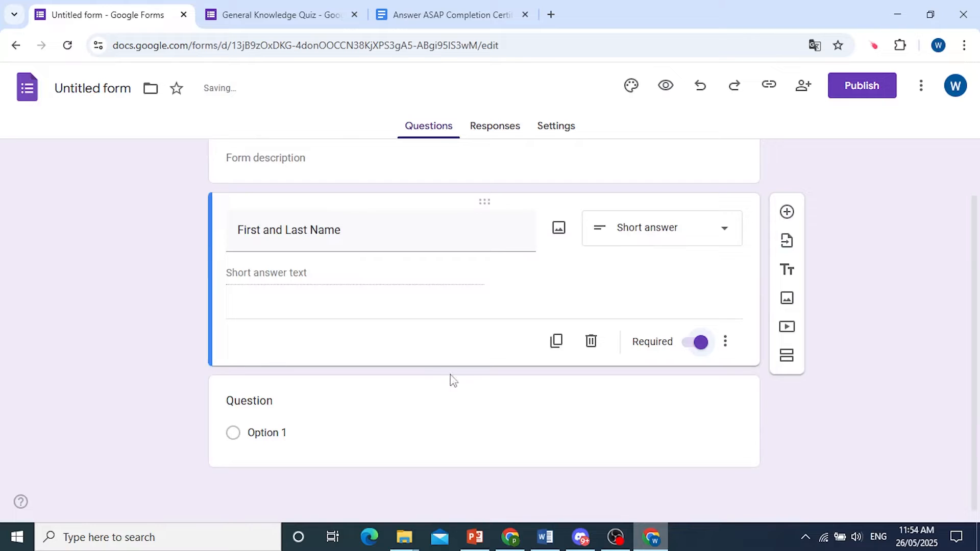
- Set the "Completion Date" question's type to Date and make it required
{"action": "left_click", "coordinate": [727, 543]}
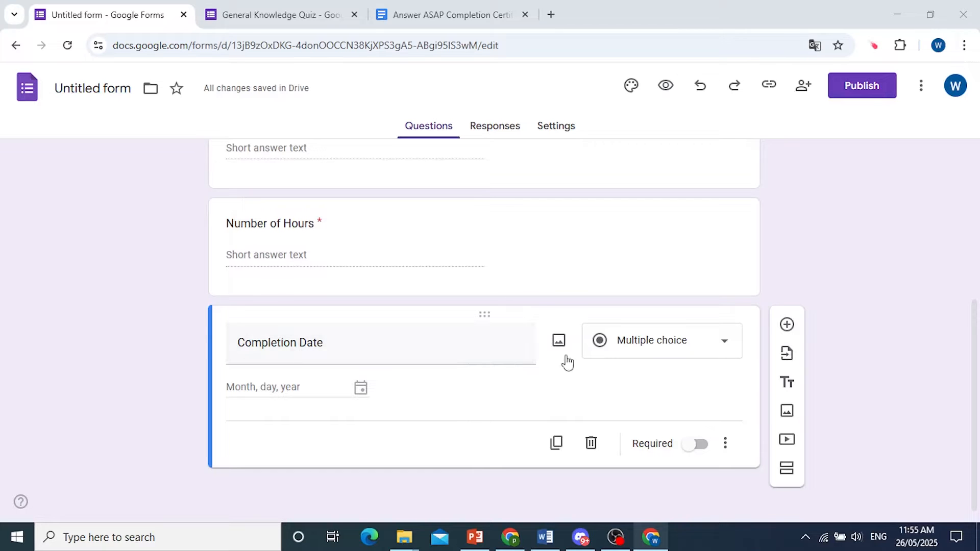
{"action": "left_click", "coordinate": [684, 351]}
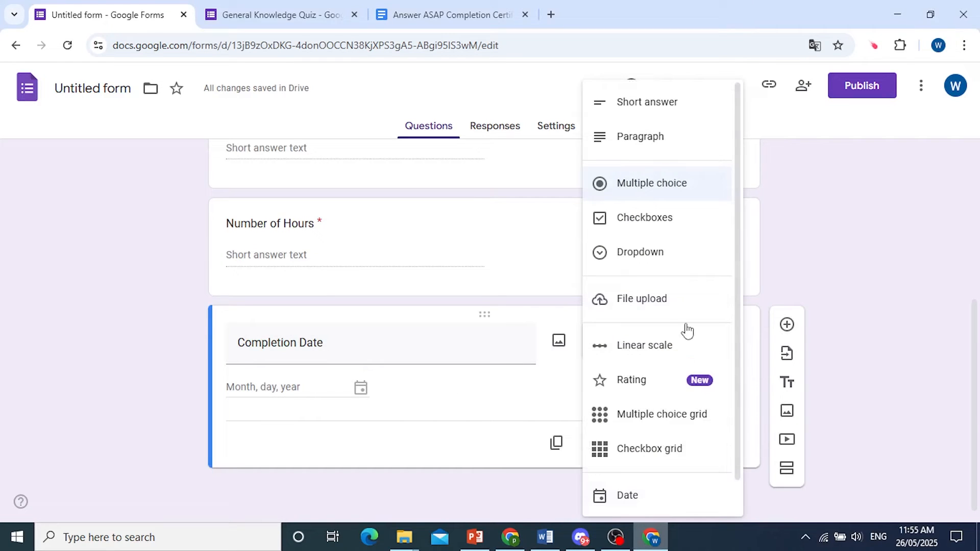
{"action": "left_click", "coordinate": [640, 495]}
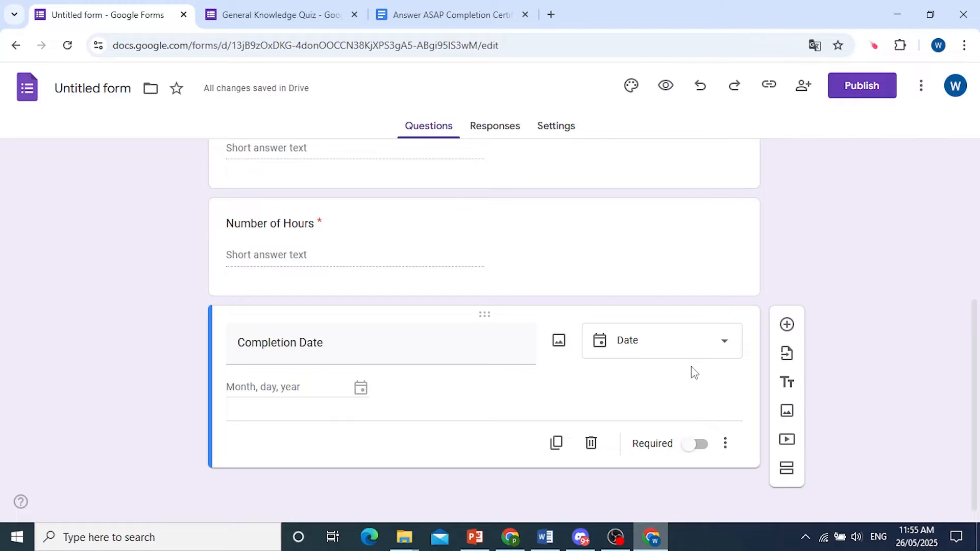
{"action": "left_click", "coordinate": [695, 444]}
- Set the form's email address collection to Verified in the response settings
{"action": "scroll", "coordinate": [848, 372], "scroll_direction": "up", "scroll_amount": 5}
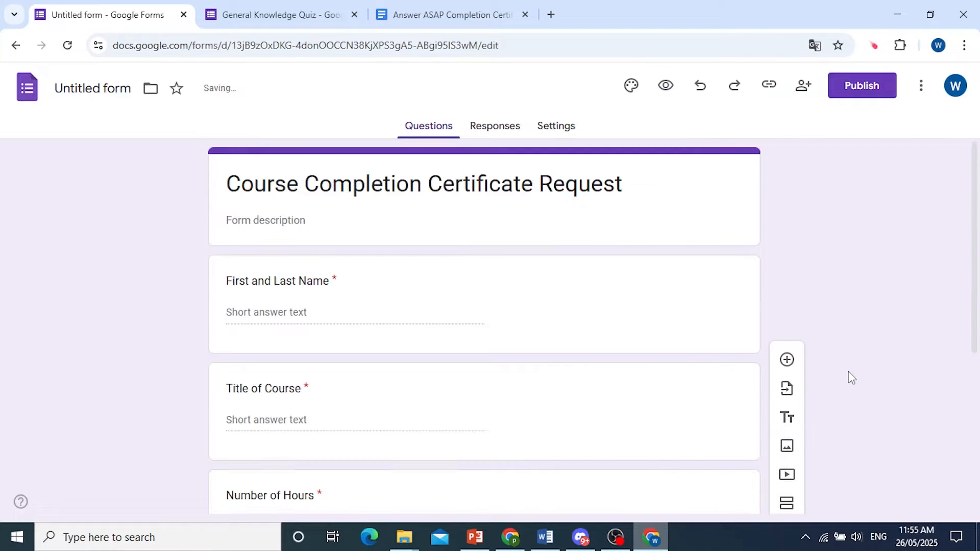
{"action": "scroll", "coordinate": [386, 301], "scroll_direction": "down", "scroll_amount": 5}
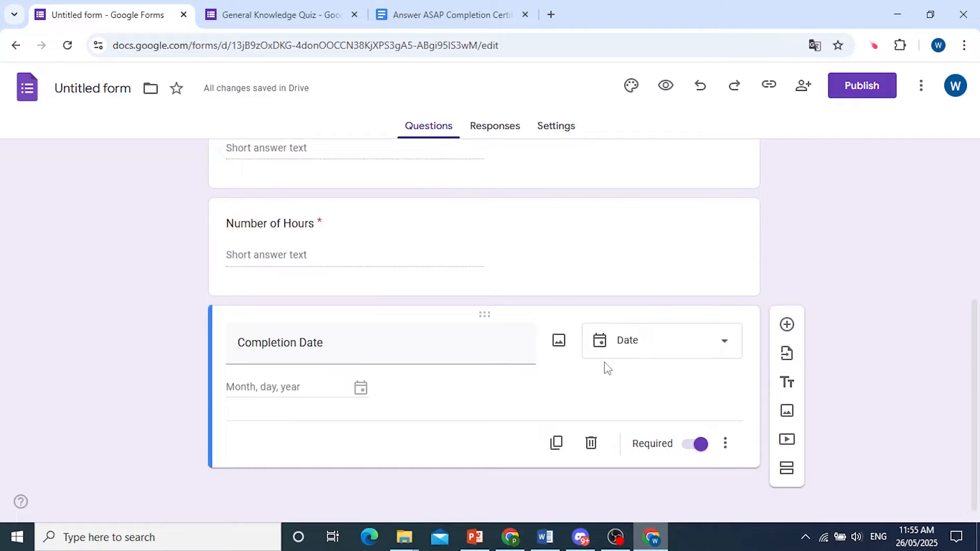
{"action": "scroll", "coordinate": [628, 219], "scroll_direction": "up", "scroll_amount": 4}
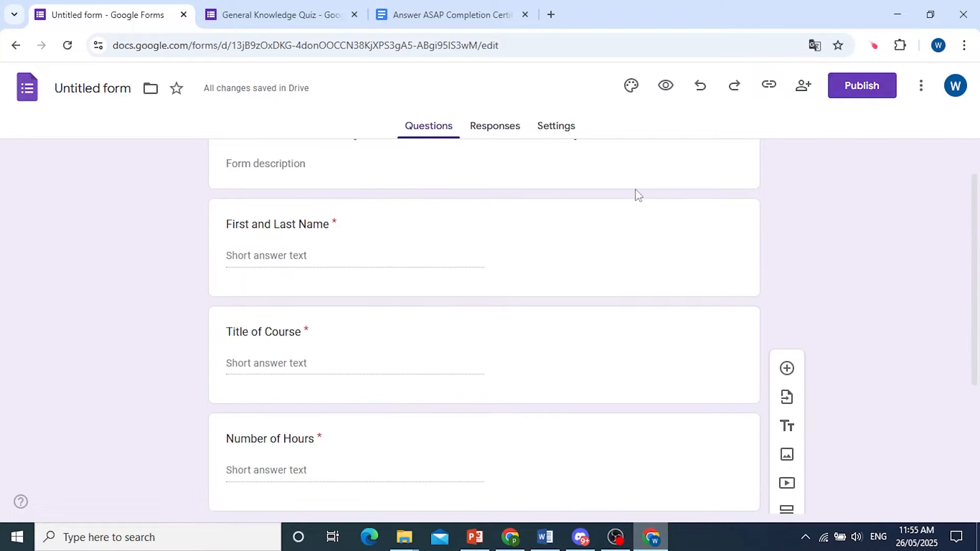
{"action": "left_click", "coordinate": [570, 137]}
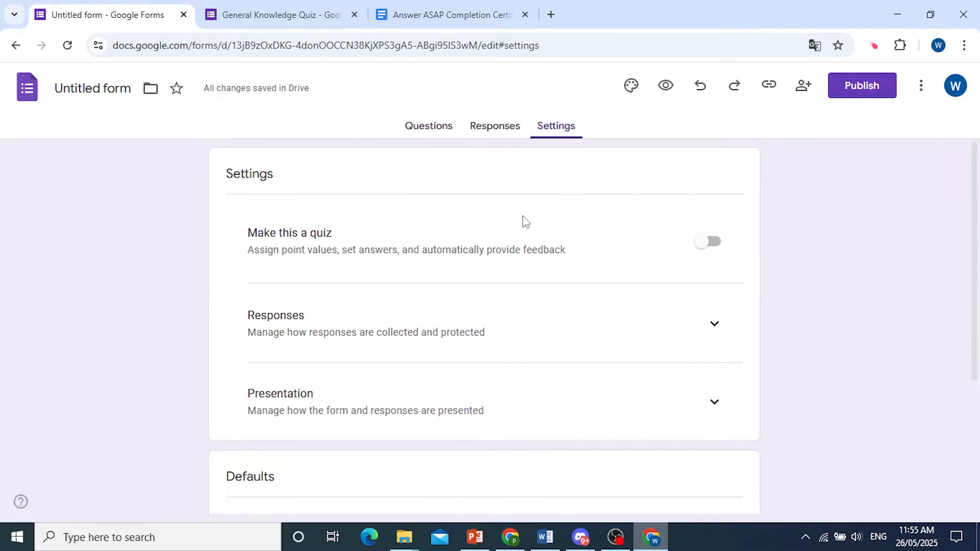
{"action": "scroll", "coordinate": [523, 220], "scroll_direction": "down", "scroll_amount": 3}
{"action": "scroll", "coordinate": [498, 212], "scroll_direction": "down", "scroll_amount": 1}
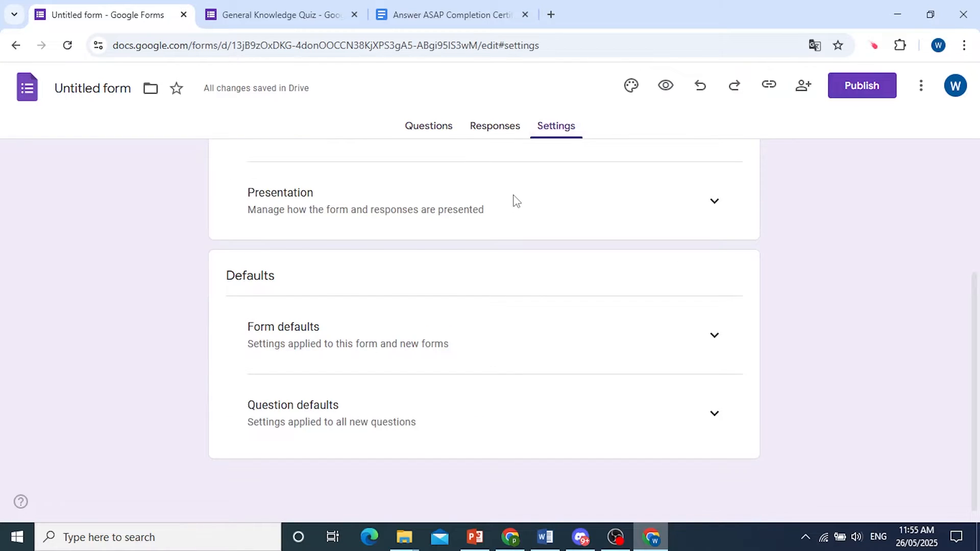
{"action": "scroll", "coordinate": [512, 201], "scroll_direction": "up", "scroll_amount": 4}
{"action": "left_click", "coordinate": [709, 330]}
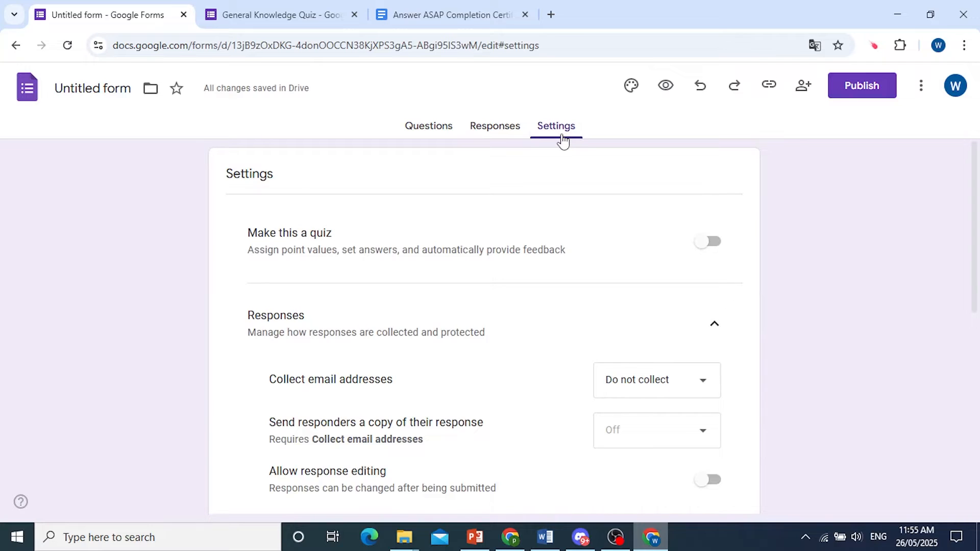
{"action": "left_click", "coordinate": [720, 332]}
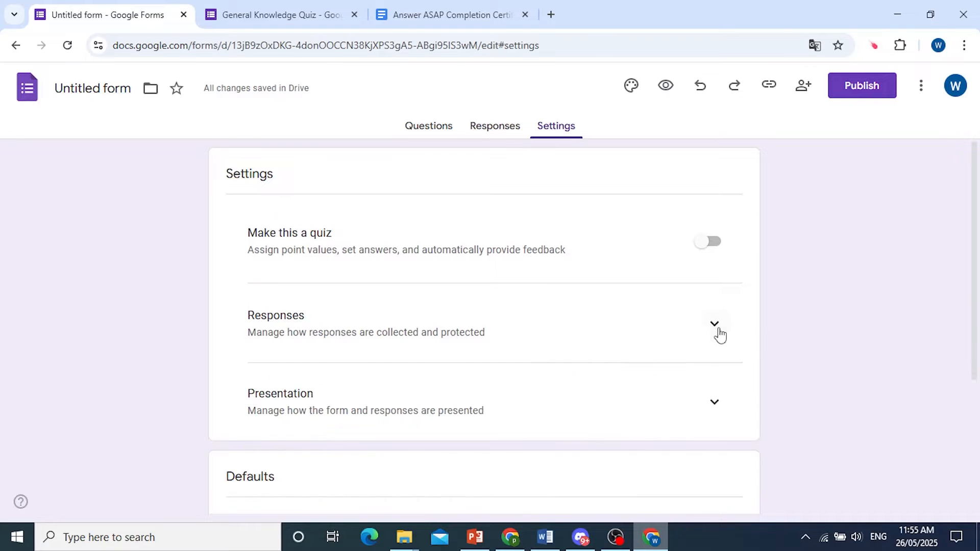
{"action": "left_click", "coordinate": [723, 335]}
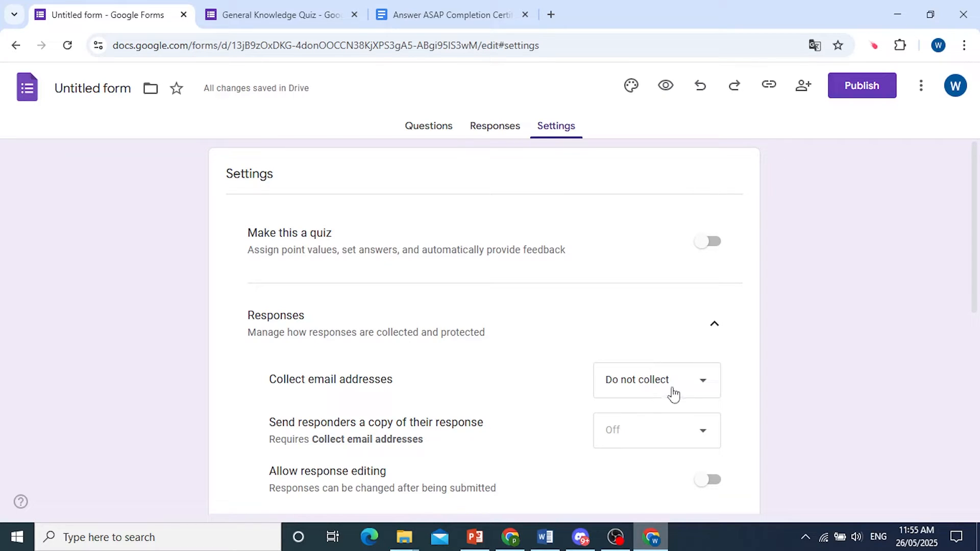
{"action": "left_click", "coordinate": [654, 395]}
{"action": "left_click", "coordinate": [647, 421]}
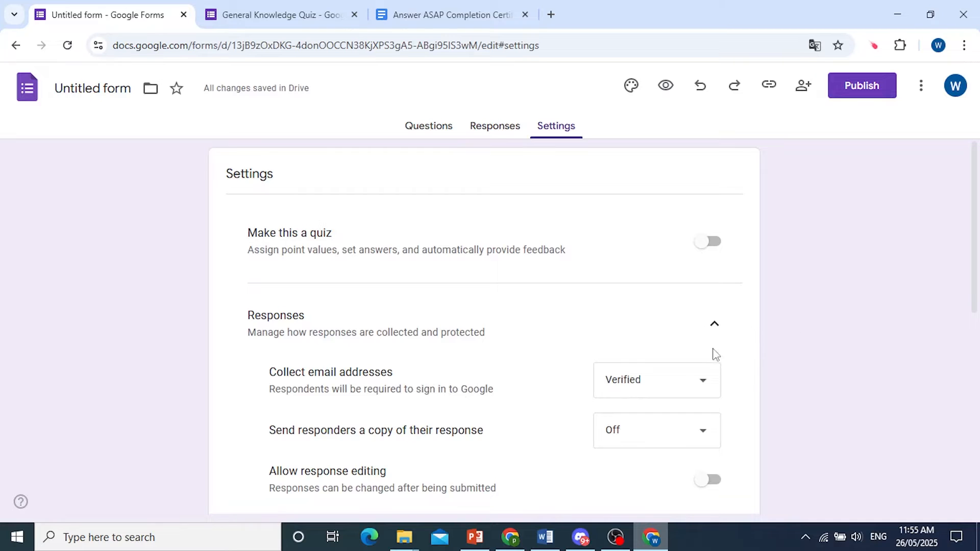
- Publish the form with responder access for anyone with the link, and copy its full responder link
{"action": "left_click", "coordinate": [448, 128]}
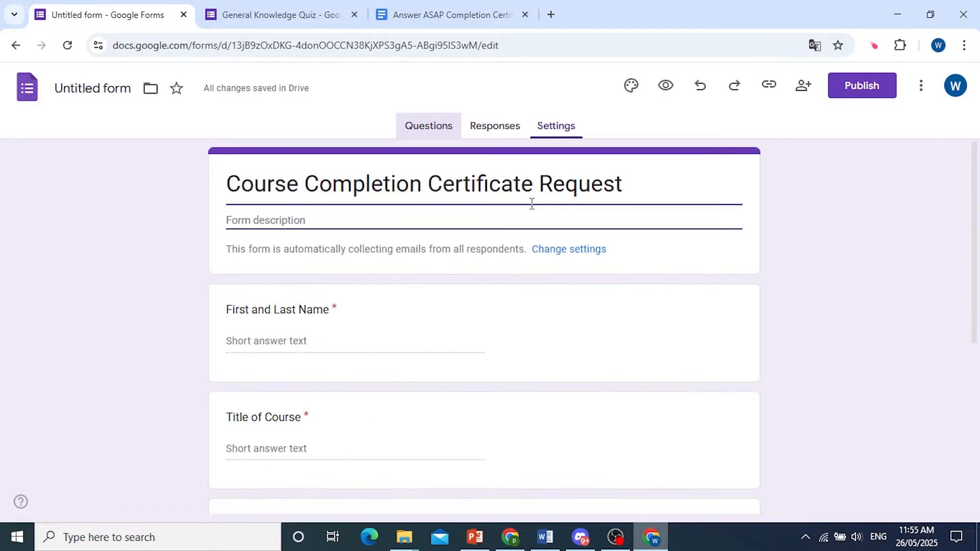
{"action": "left_click", "coordinate": [868, 90]}
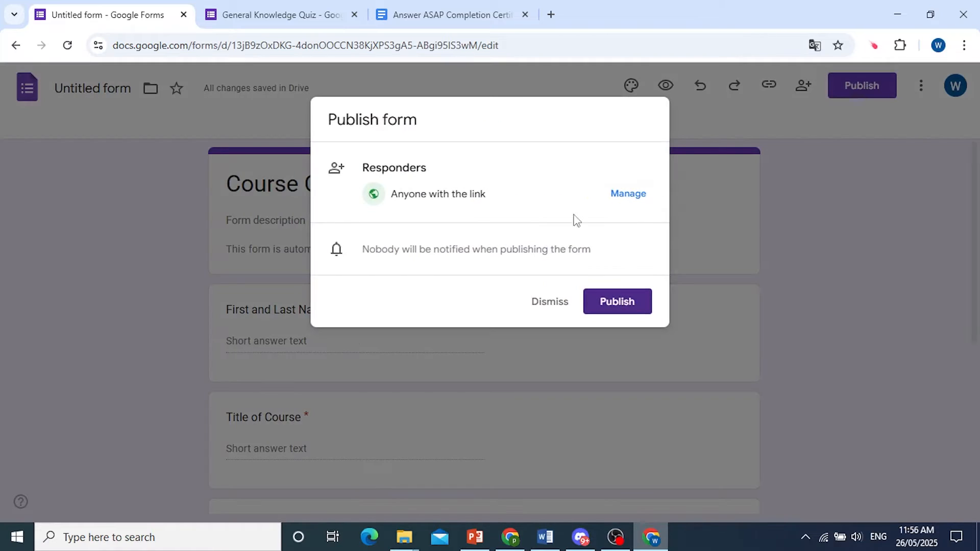
{"action": "left_click", "coordinate": [633, 199]}
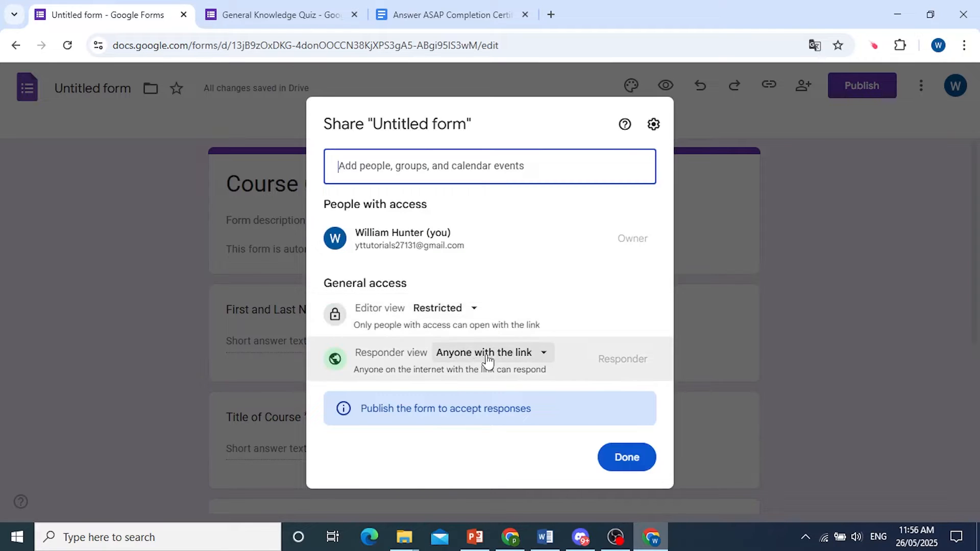
{"action": "left_click", "coordinate": [631, 462]}
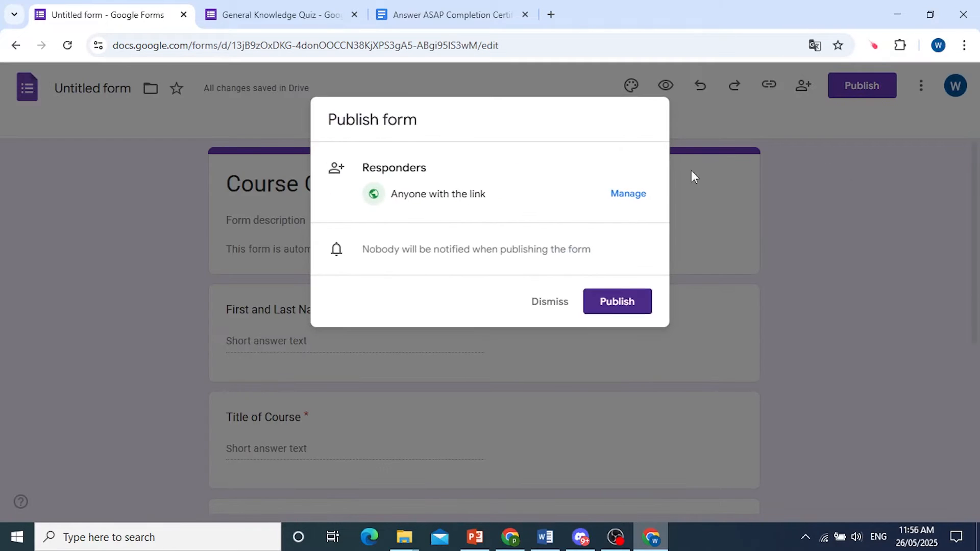
{"action": "left_click", "coordinate": [615, 306]}
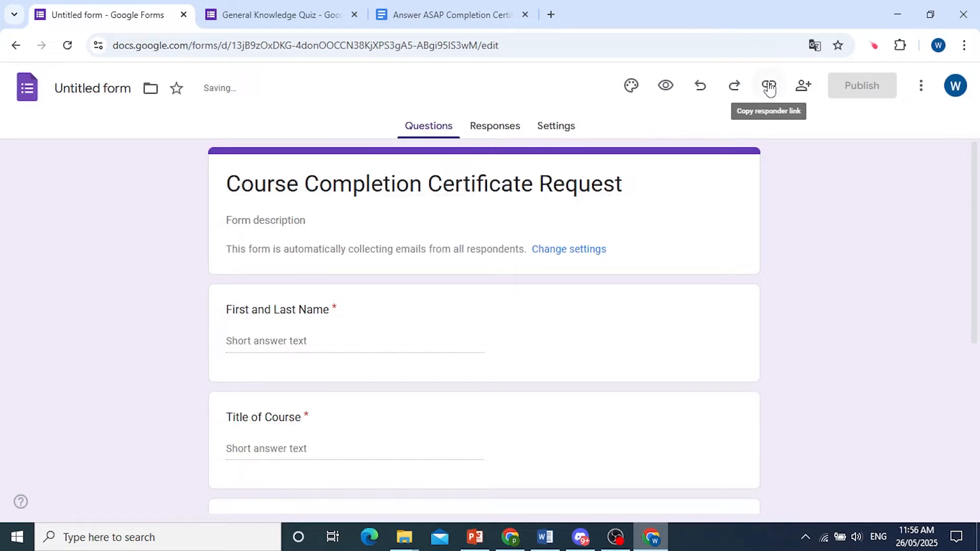
{"action": "left_click", "coordinate": [749, 91]}
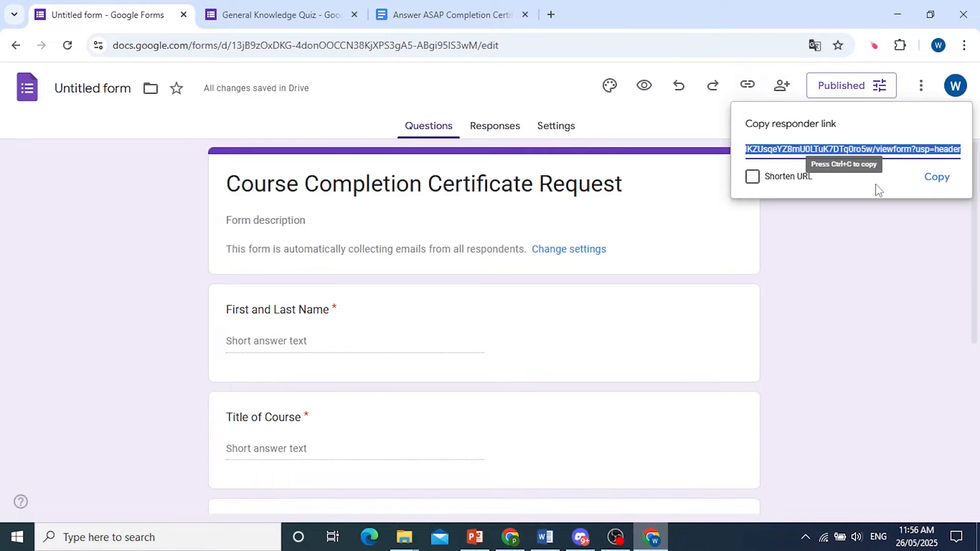
{"action": "left_click", "coordinate": [926, 182]}
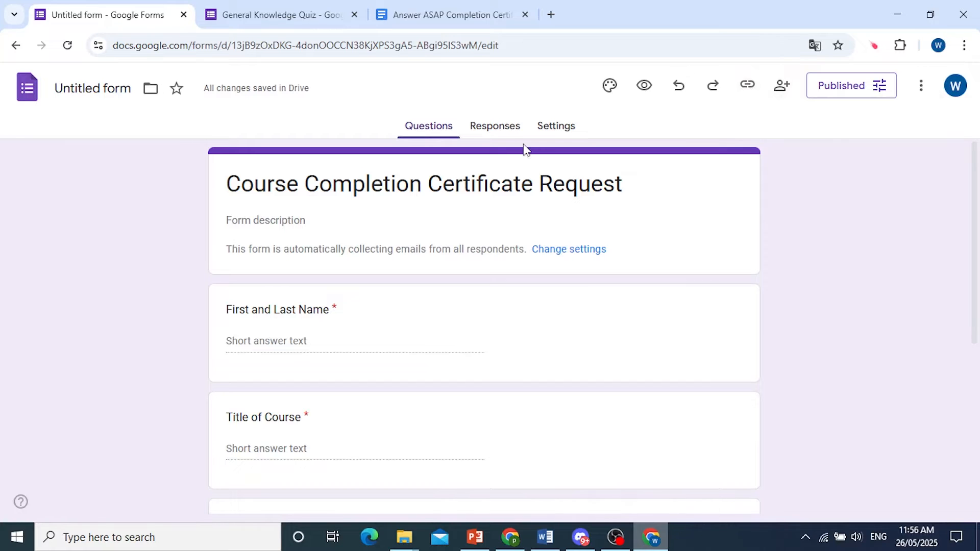
- Link the form's responses to a new spreadsheet named "Untitled form (Responses)"
{"action": "left_click", "coordinate": [496, 132]}
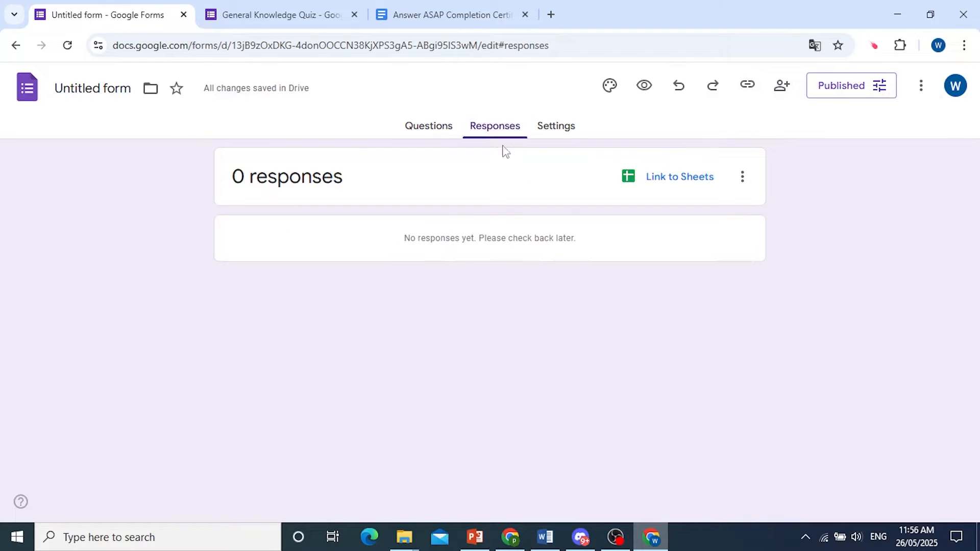
{"action": "left_click", "coordinate": [675, 188]}
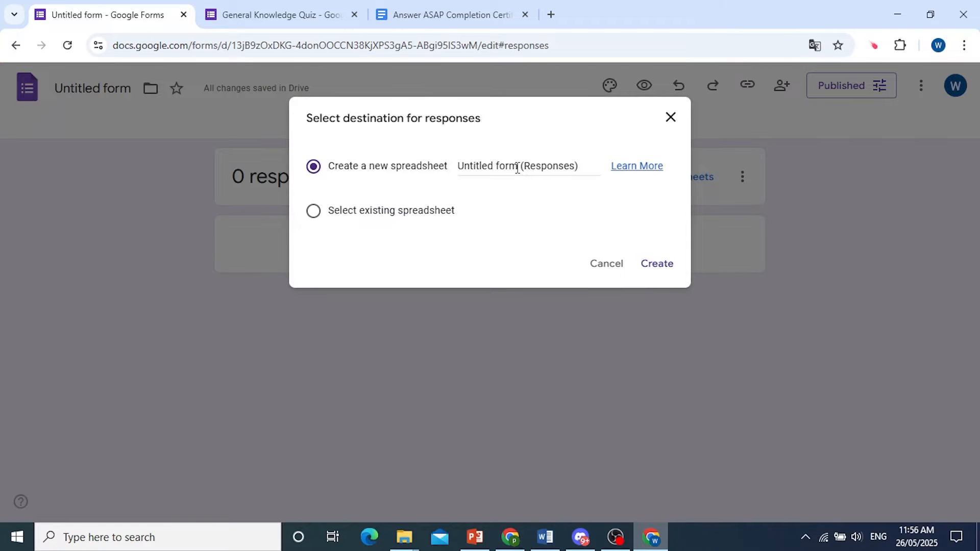
{"action": "left_click", "coordinate": [657, 265]}
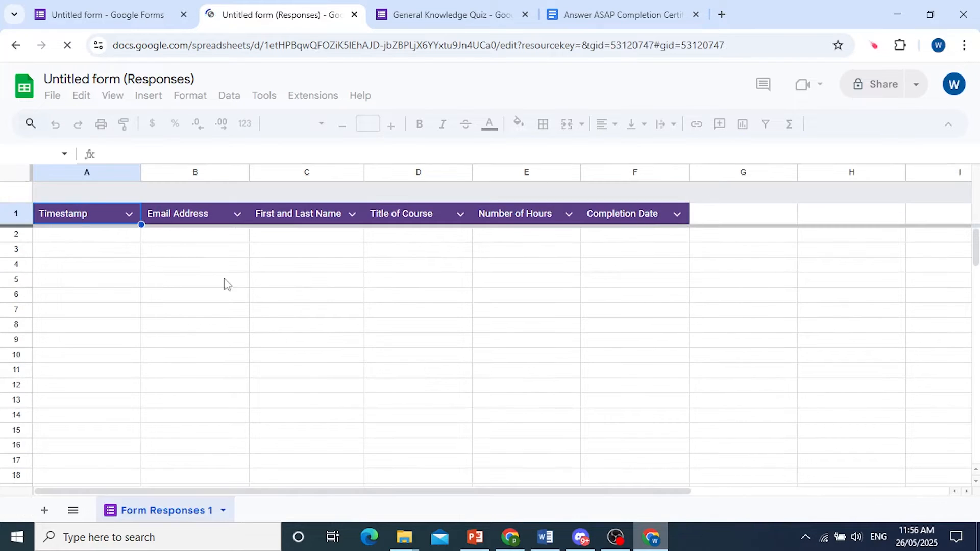
- Review the filled-in Course Completion Certificate Request in the respondent's browser window and submit the response
{"action": "left_click", "coordinate": [165, 9]}
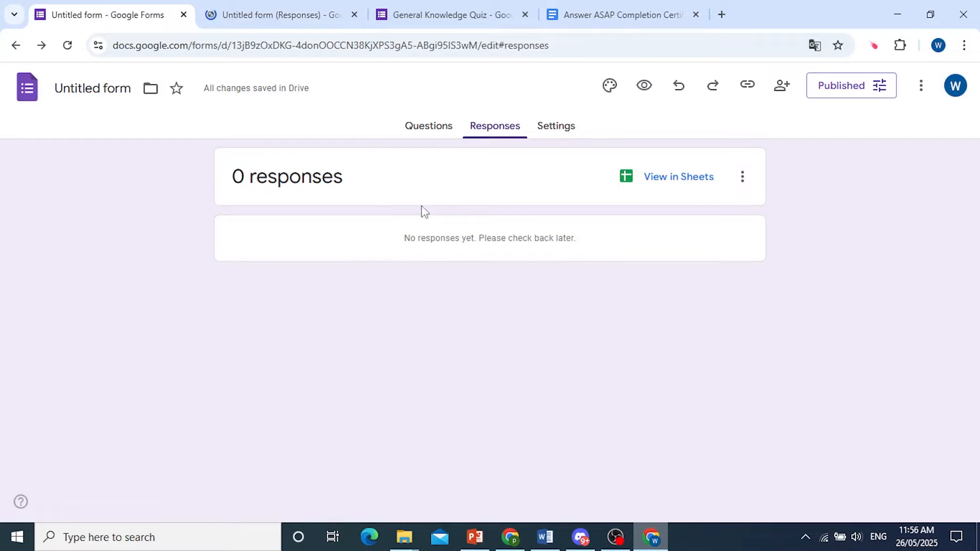
{"action": "left_click", "coordinate": [414, 128]}
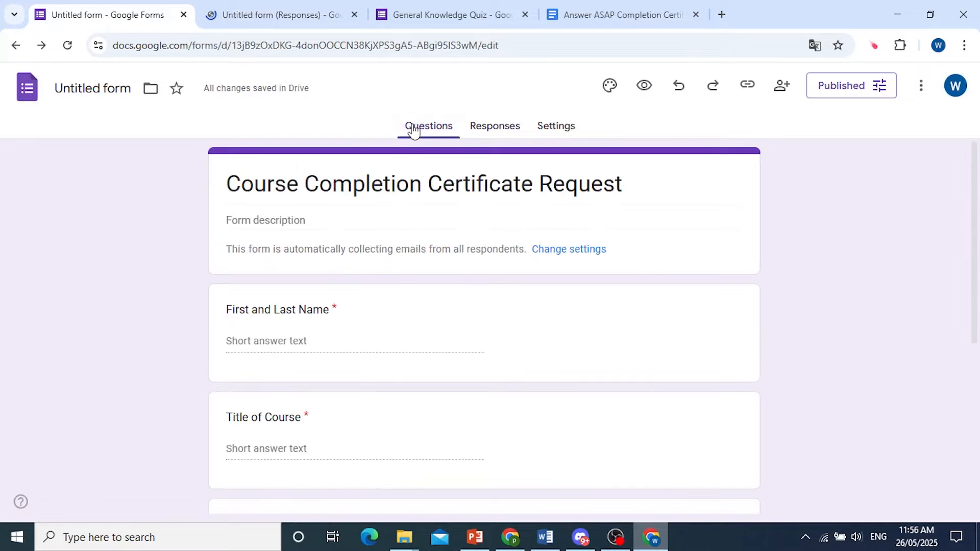
{"action": "left_click", "coordinate": [745, 547]}
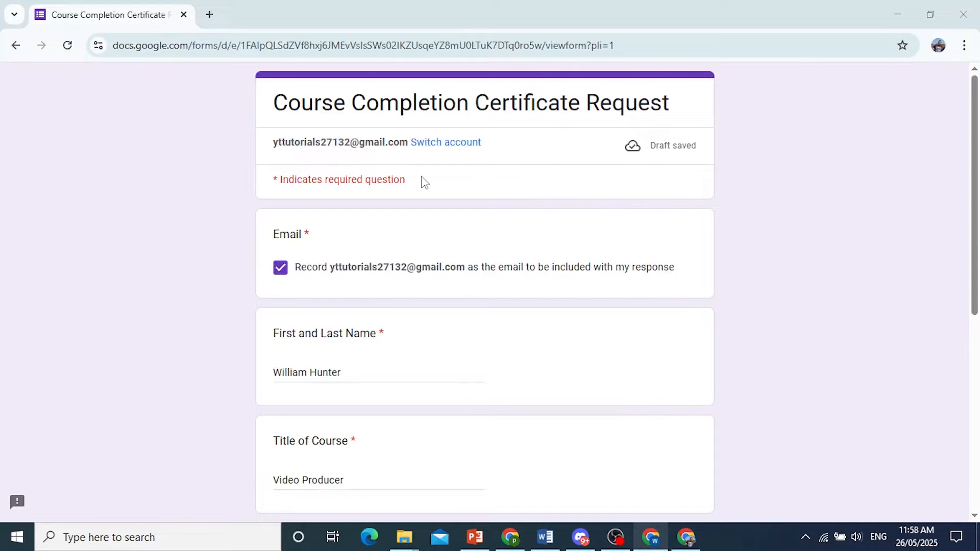
{"action": "scroll", "coordinate": [422, 182], "scroll_direction": "down", "scroll_amount": 7}
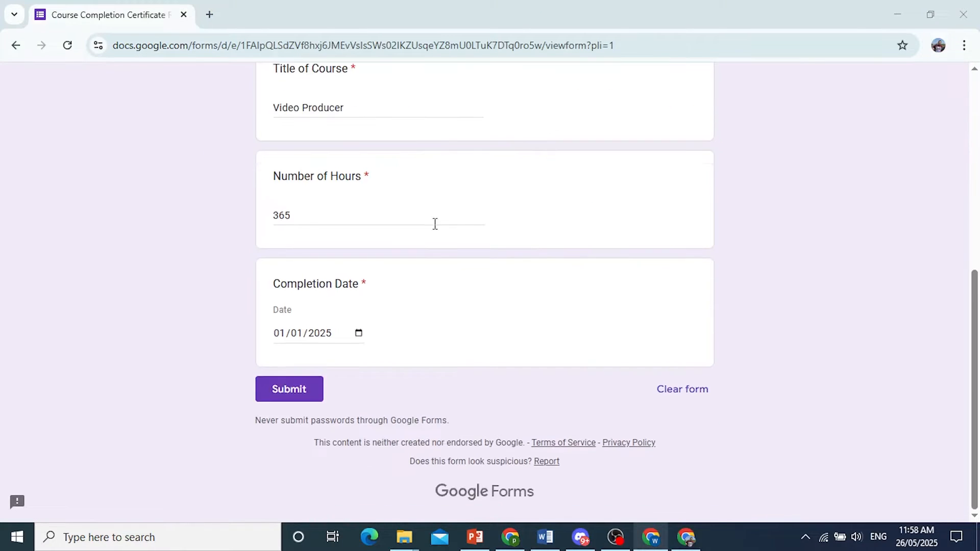
{"action": "scroll", "coordinate": [407, 305], "scroll_direction": "up", "scroll_amount": 8}
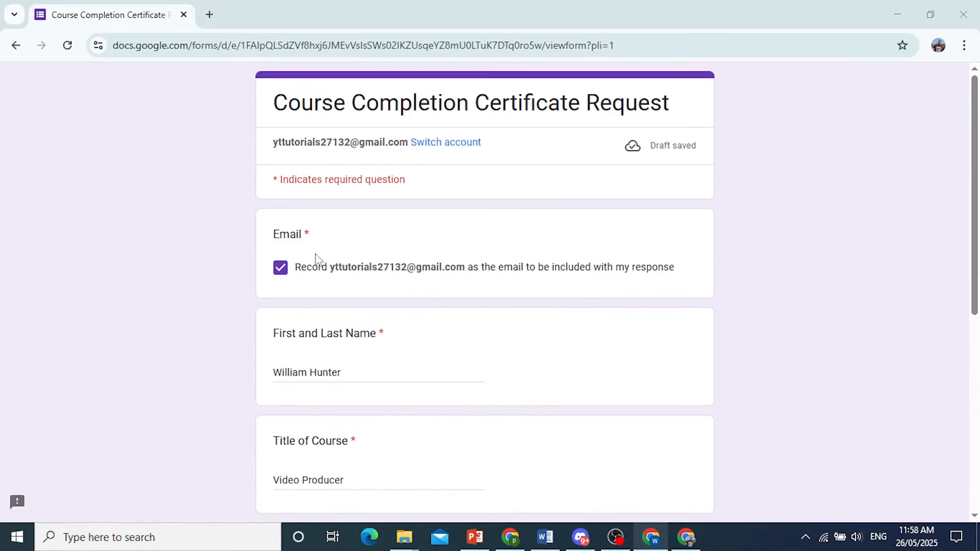
{"action": "scroll", "coordinate": [360, 289], "scroll_direction": "down", "scroll_amount": 5}
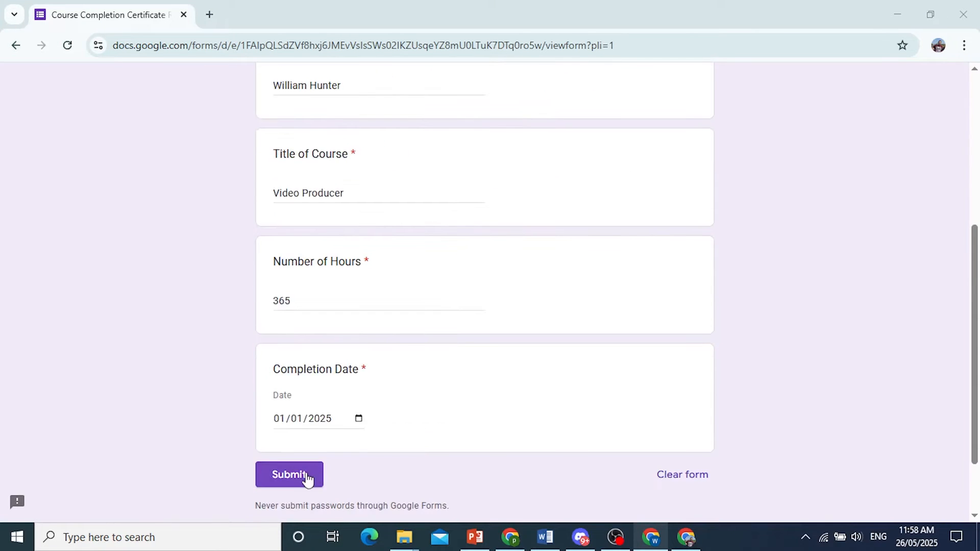
{"action": "left_click", "coordinate": [306, 479]}
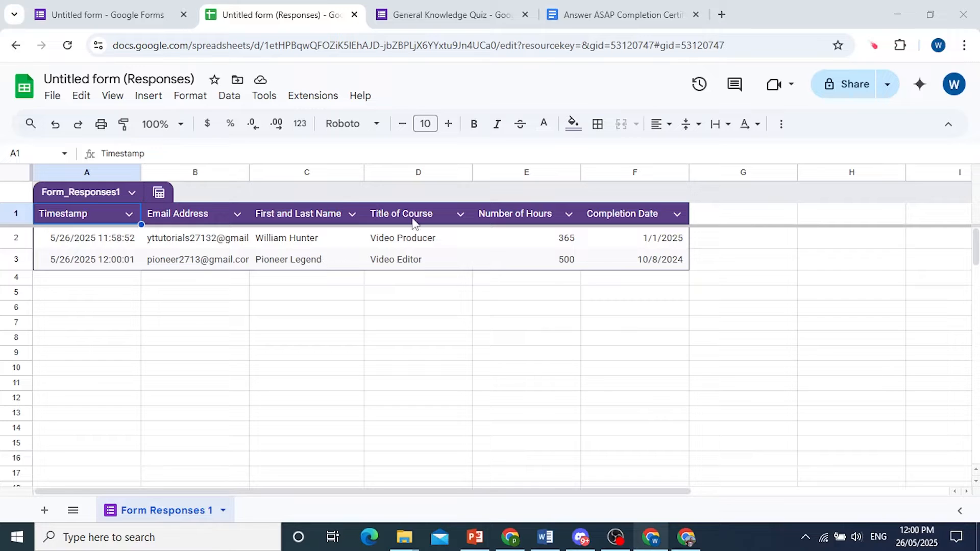
- Examine the name, course title, date and hours placeholders in the Answer ASAP Completion Certificate document
{"action": "left_click", "coordinate": [599, 16]}
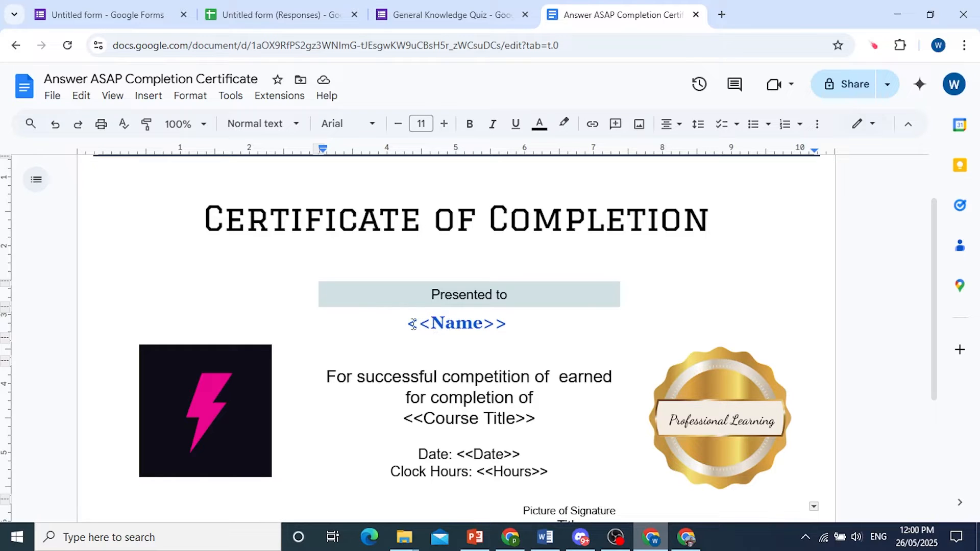
{"action": "left_click_drag", "start_coordinate": [407, 325], "coordinate": [513, 324]}
{"action": "double_click", "coordinate": [413, 327]}
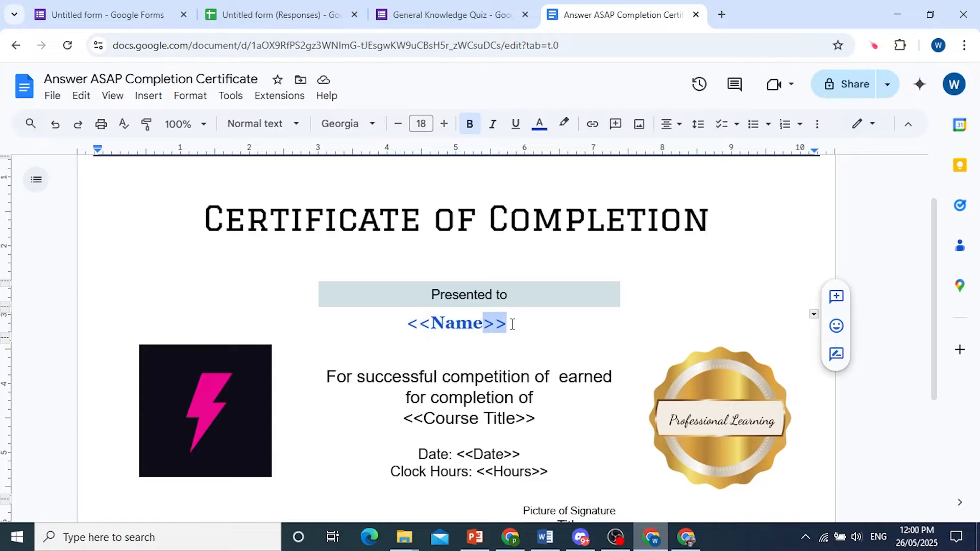
{"action": "left_click", "coordinate": [463, 328]}
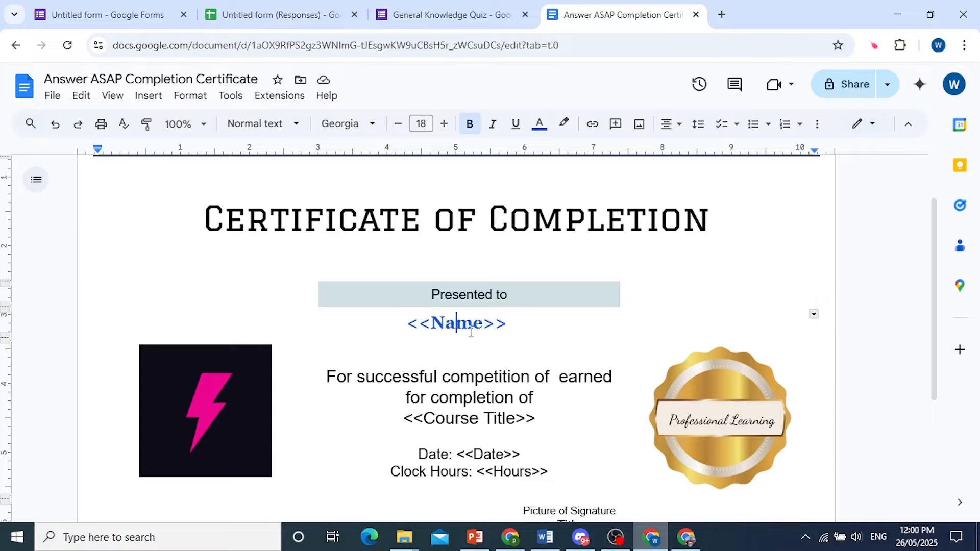
{"action": "scroll", "coordinate": [489, 266], "scroll_direction": "down", "scroll_amount": 2}
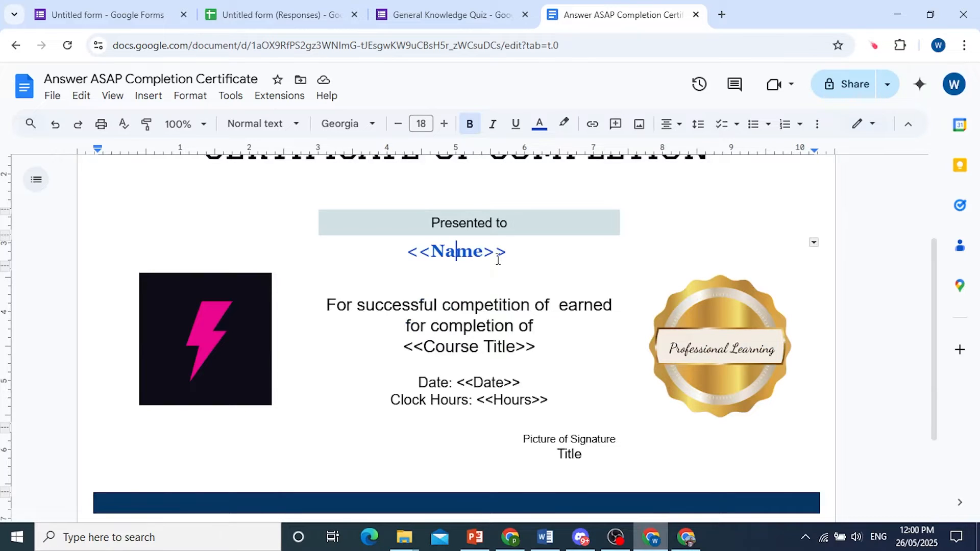
- Search the Google Workspace Marketplace for the Autocrat add-on from the form responses spreadsheet
{"action": "left_click", "coordinate": [289, 7]}
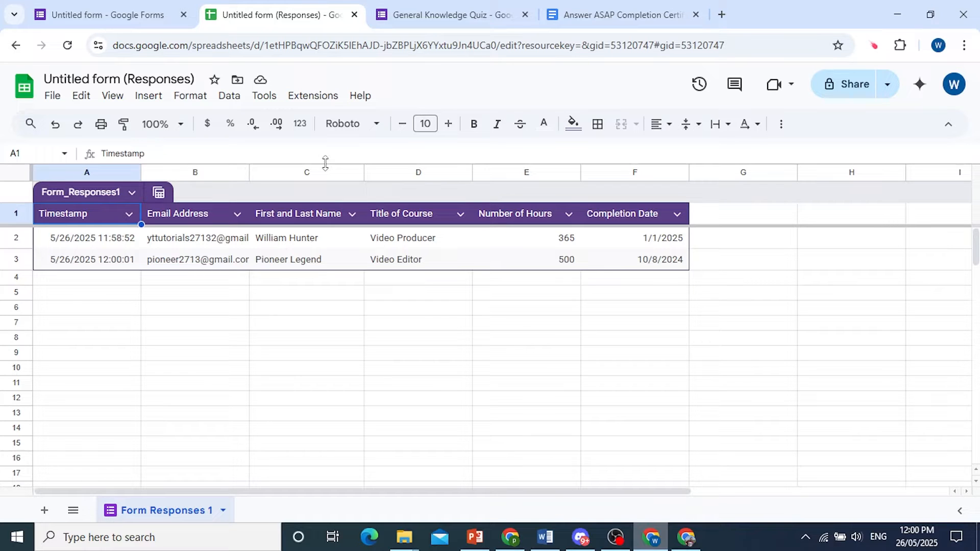
{"action": "left_click", "coordinate": [275, 97]}
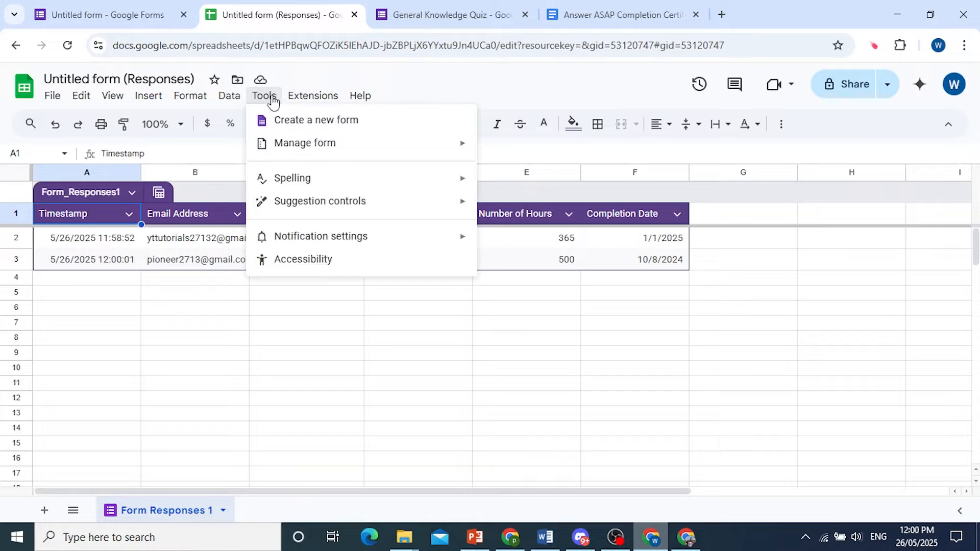
{"action": "mouse_move", "coordinate": [300, 103]}
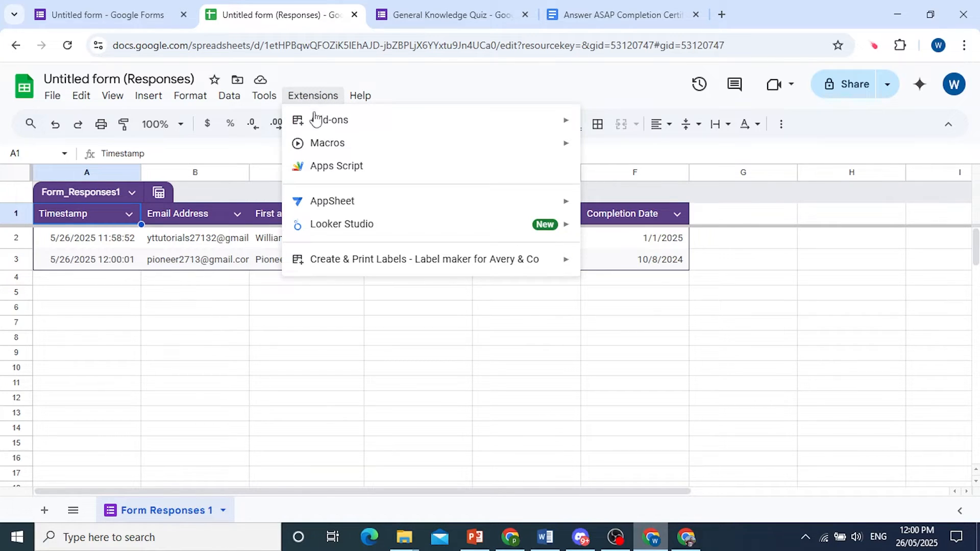
{"action": "mouse_move", "coordinate": [323, 124]}
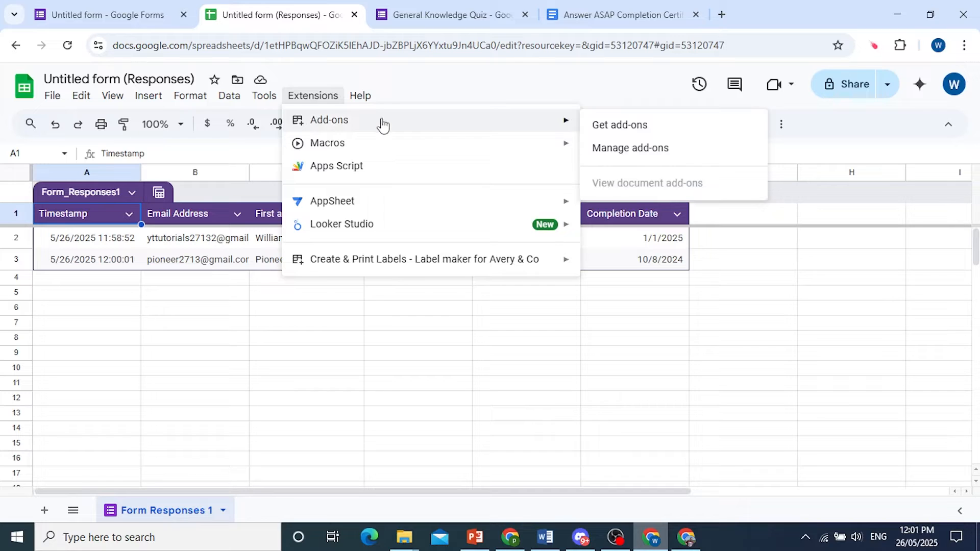
{"action": "left_click", "coordinate": [616, 132]}
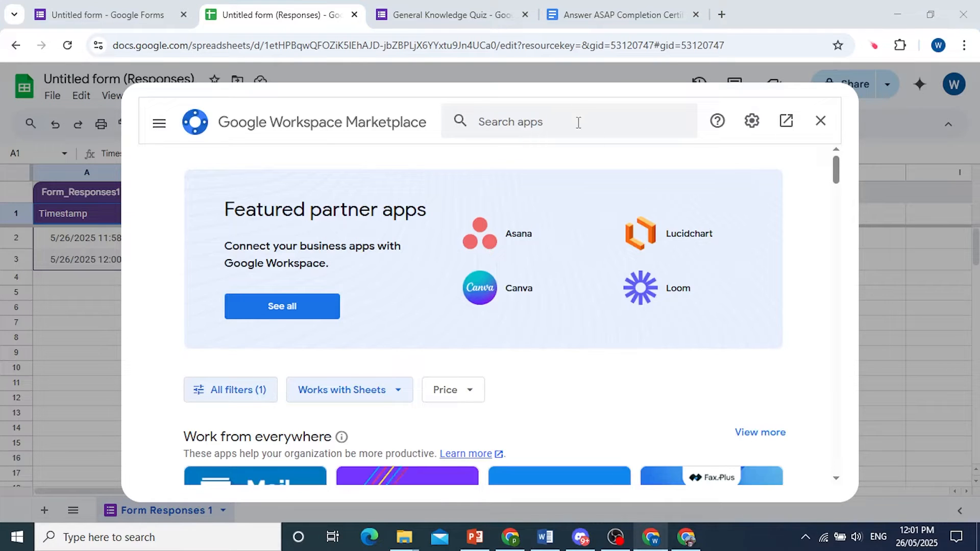
{"action": "left_click", "coordinate": [578, 123]}
{"action": "type", "text": "auto"}
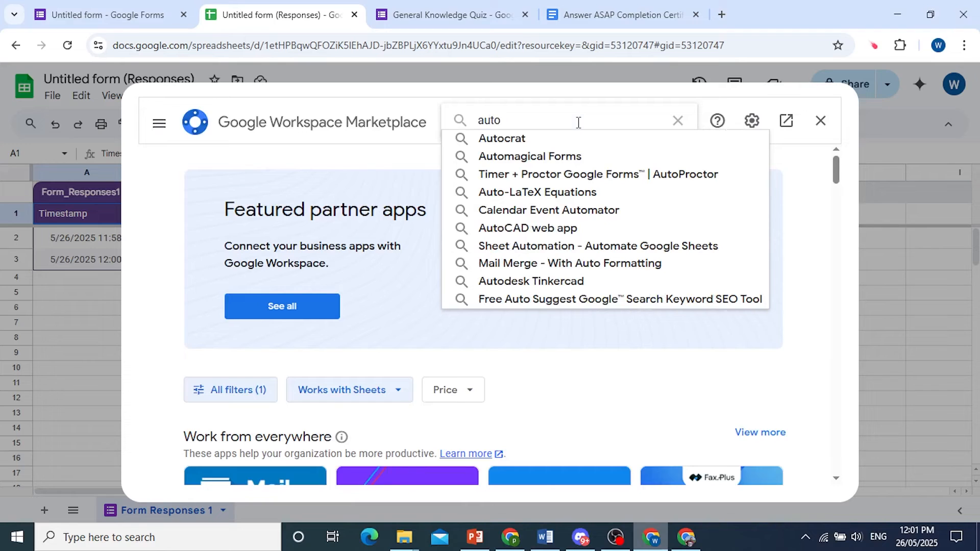
{"action": "left_click", "coordinate": [537, 138]}
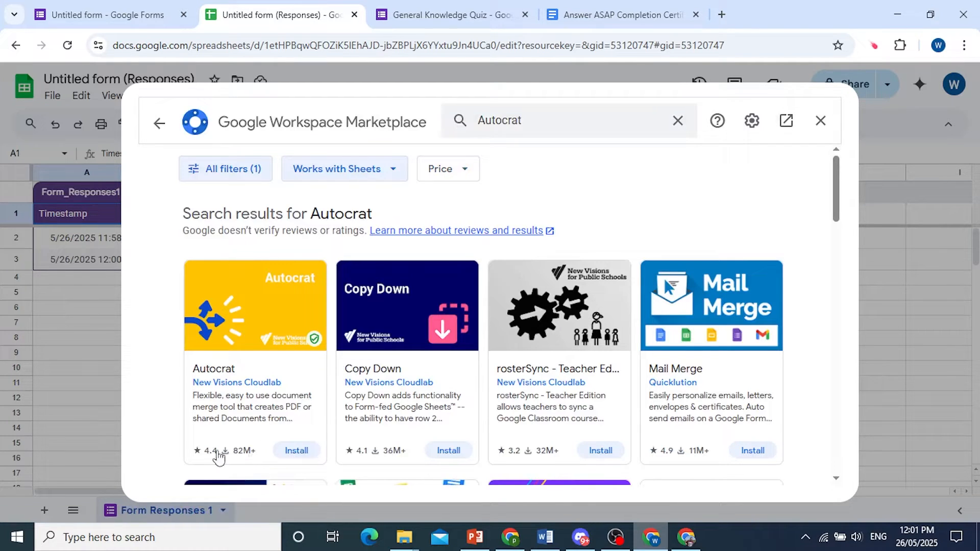
- Install the Autocrat add-on by New Visions Cloudlab, signing in with the existing Google account and granting the requested permissions
{"action": "left_click", "coordinate": [290, 453]}
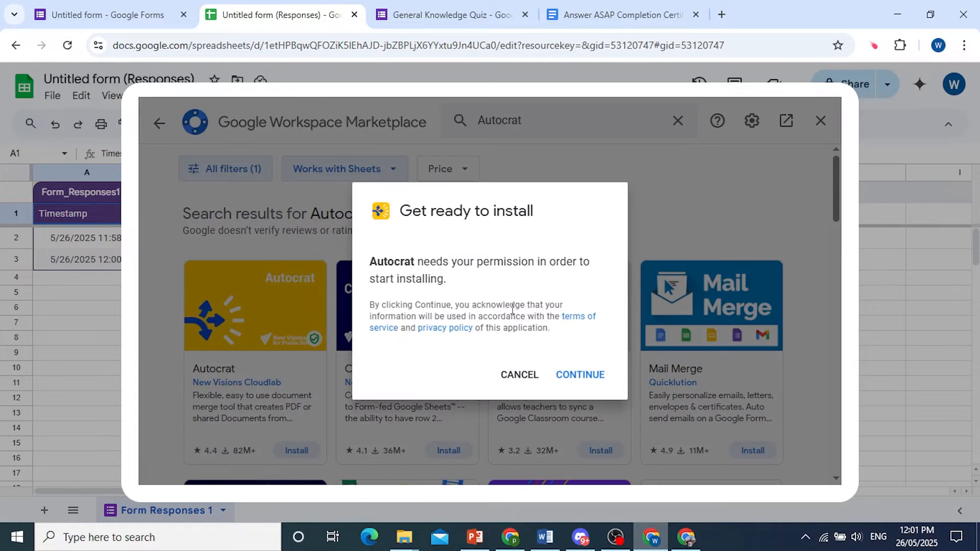
{"action": "left_click", "coordinate": [581, 375]}
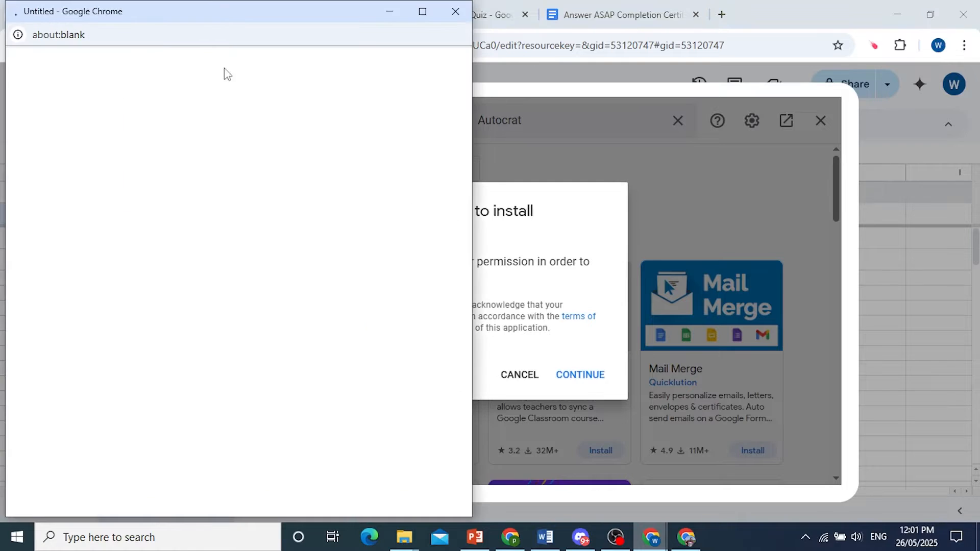
{"action": "left_click_drag", "start_coordinate": [214, 17], "coordinate": [455, 26]}
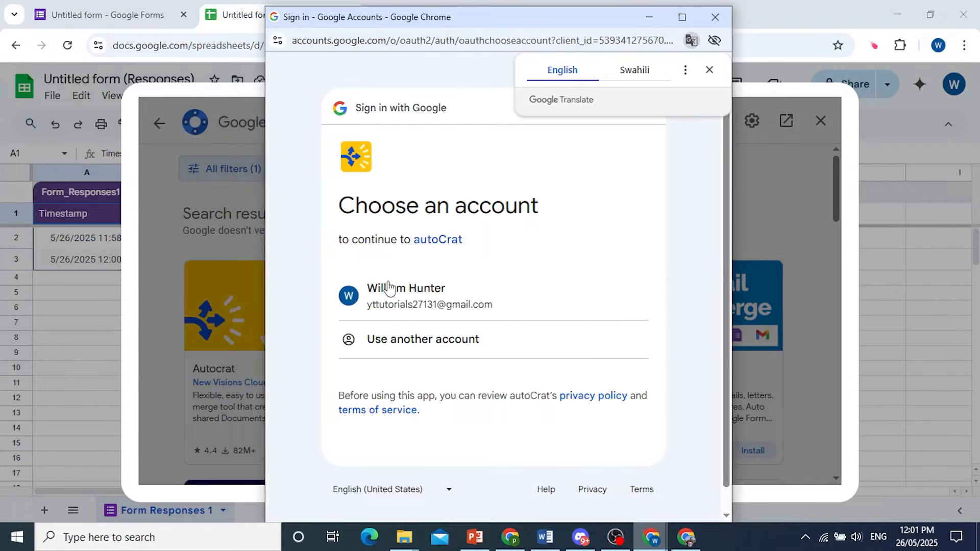
{"action": "left_click", "coordinate": [408, 306]}
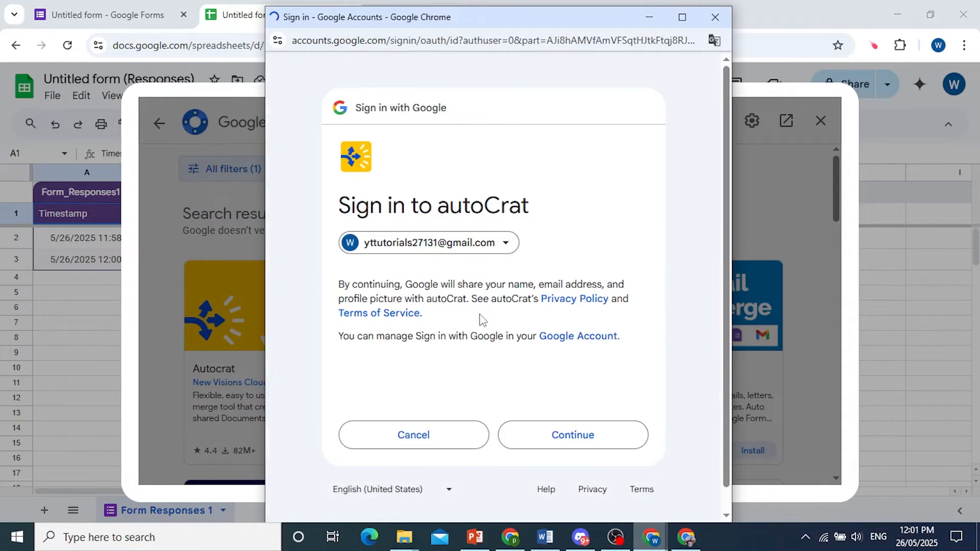
{"action": "left_click", "coordinate": [561, 437]}
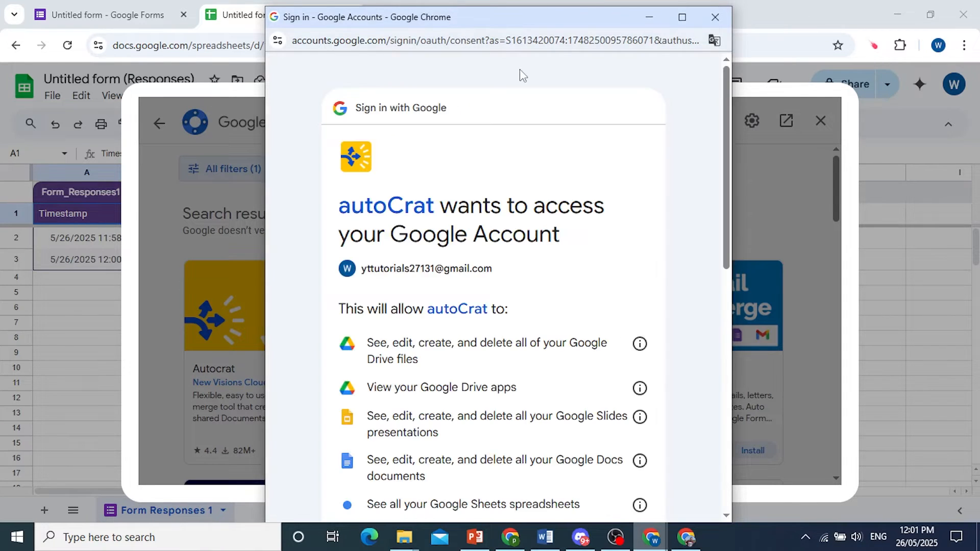
{"action": "scroll", "coordinate": [591, 277], "scroll_direction": "down", "scroll_amount": 10}
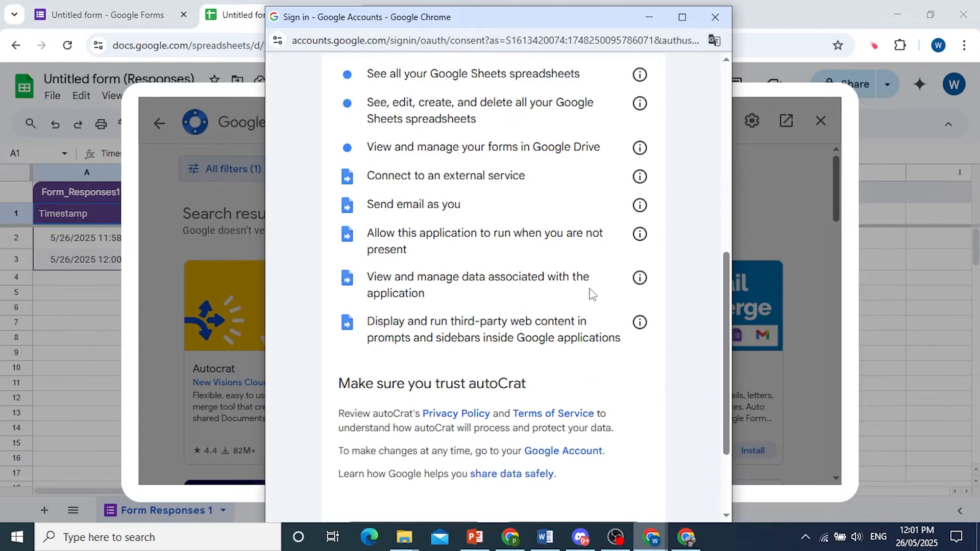
{"action": "left_click", "coordinate": [587, 420]}
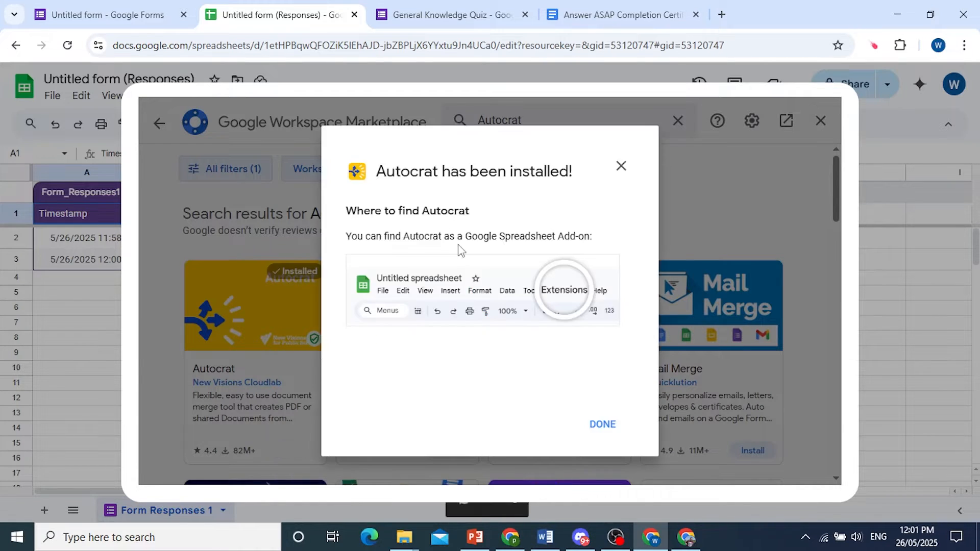
- Close the add-on marketplace and open Autocrat on the form responses spreadsheet
{"action": "left_click", "coordinate": [604, 426]}
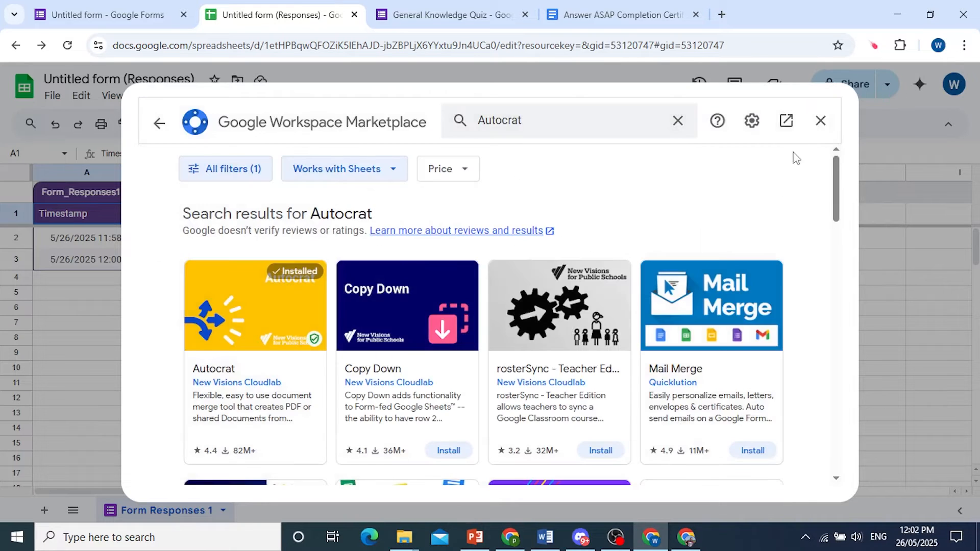
{"action": "left_click", "coordinate": [821, 122]}
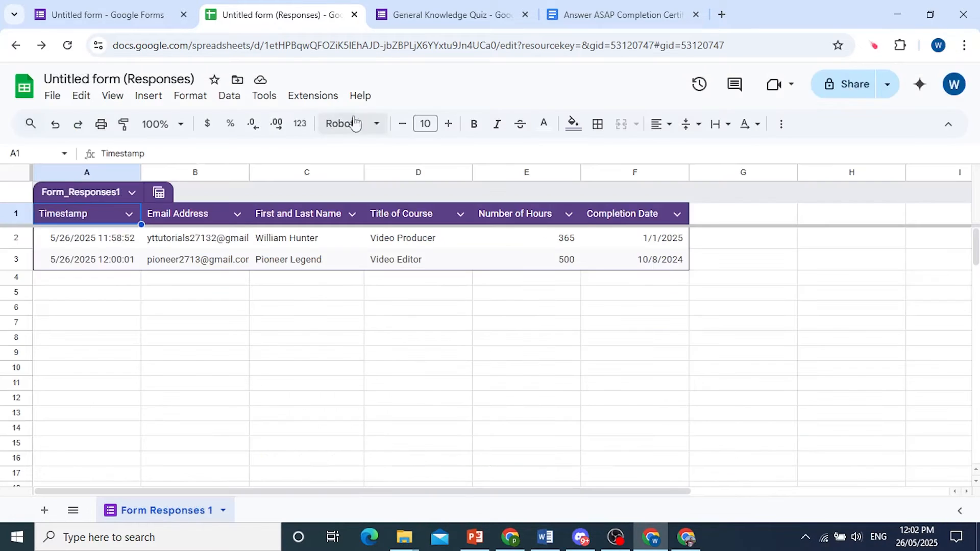
{"action": "left_click", "coordinate": [313, 97]}
{"action": "mouse_move", "coordinate": [358, 206]}
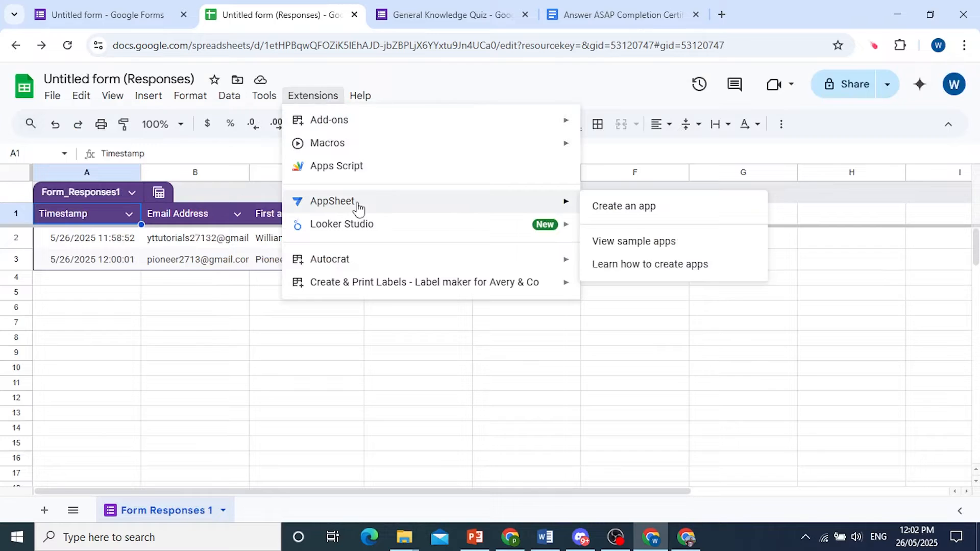
{"action": "mouse_move", "coordinate": [346, 264]}
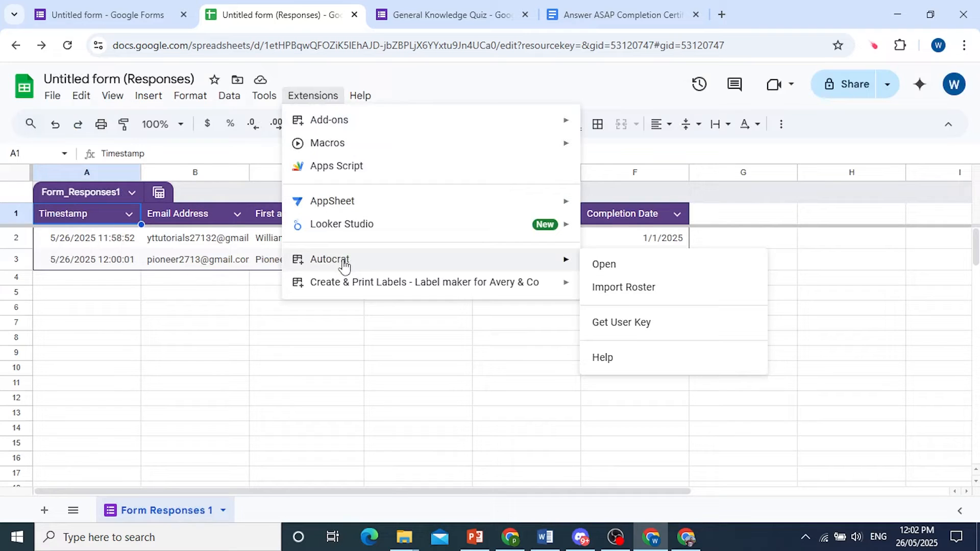
{"action": "double_click", "coordinate": [624, 267]}
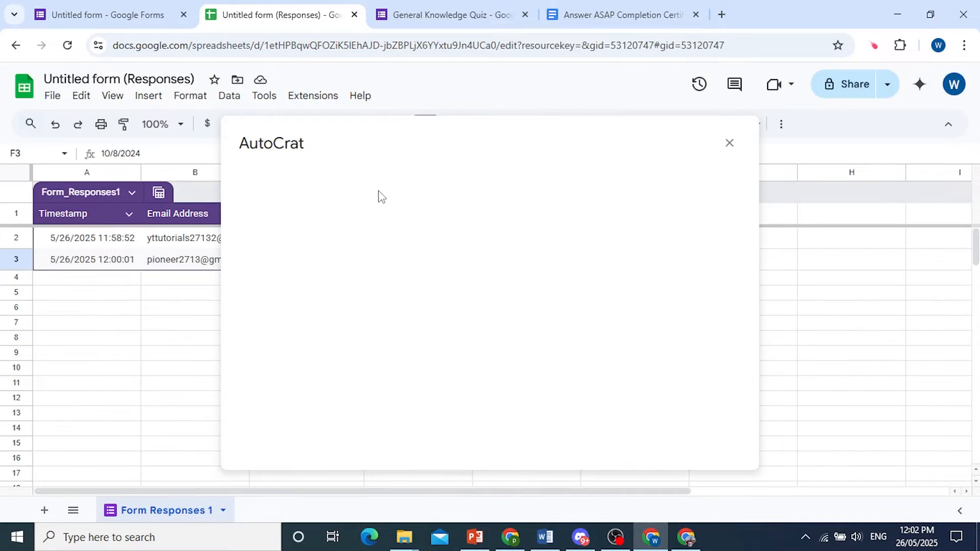
{"action": "left_click", "coordinate": [630, 20]}
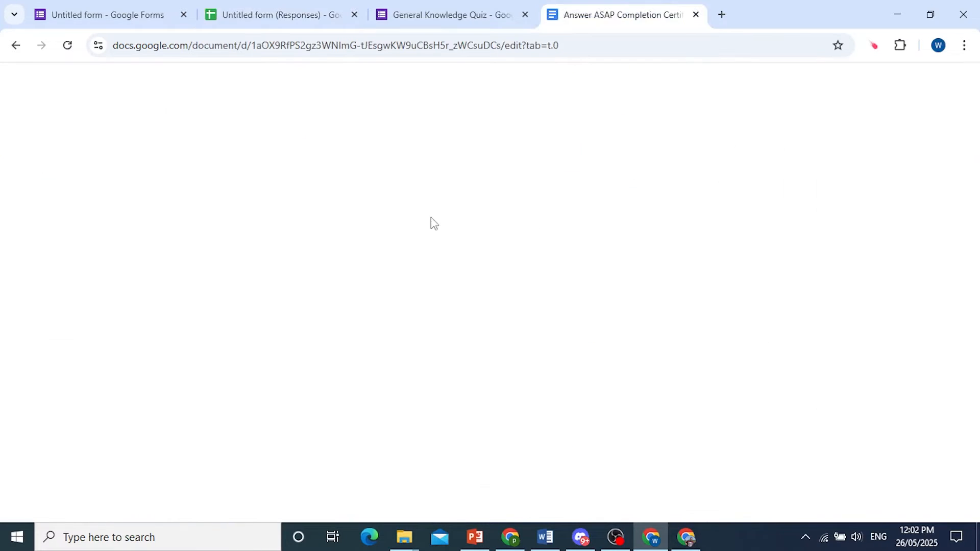
{"action": "left_click", "coordinate": [282, 18]}
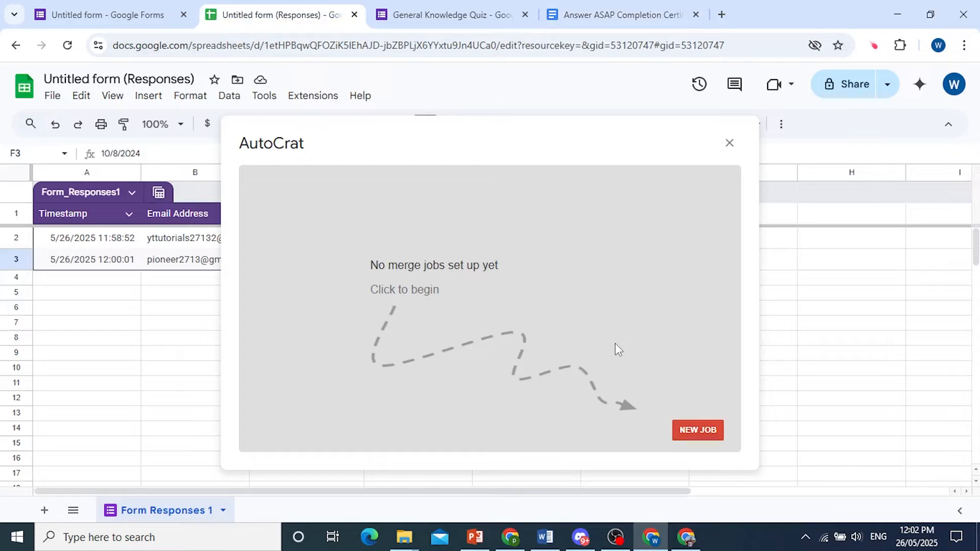
- Create a new merge job named "Certificates for ANSWER ASAP" and proceed to choosing its template
{"action": "left_click", "coordinate": [697, 431]}
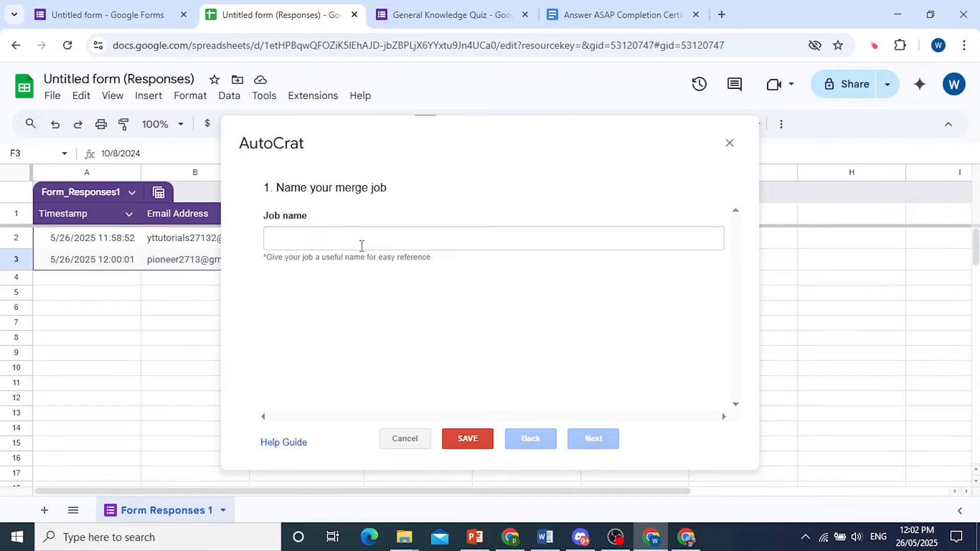
{"action": "left_click", "coordinate": [361, 246]}
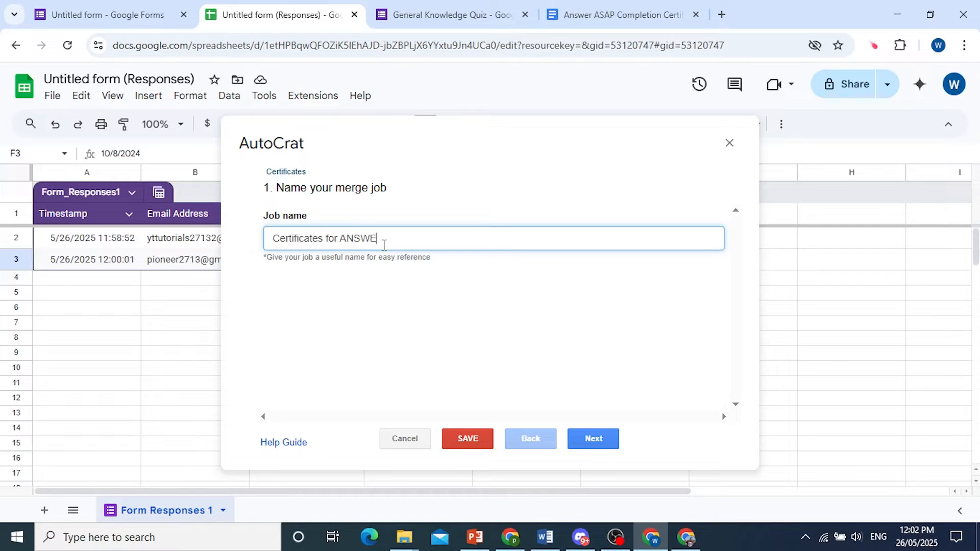
{"action": "type", "text": "P"}
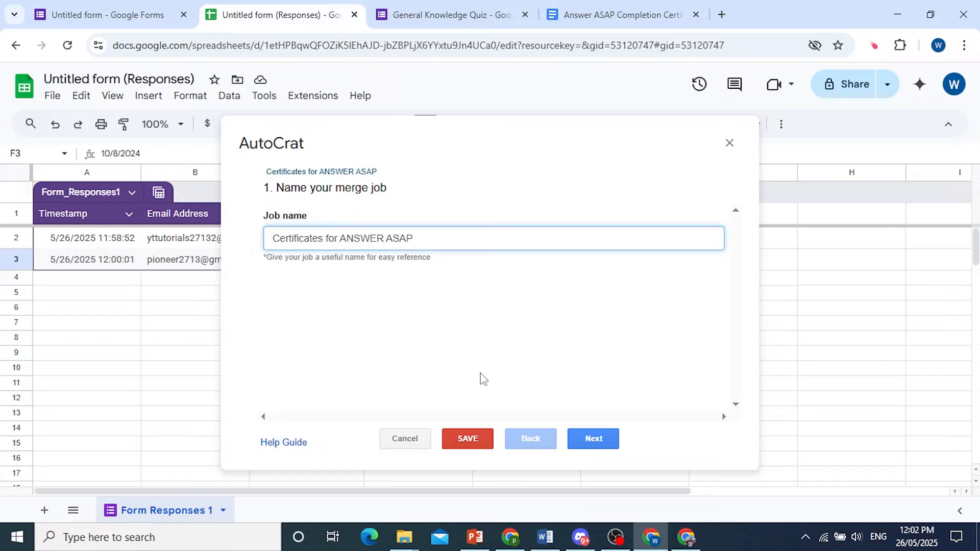
{"action": "left_click", "coordinate": [607, 437]}
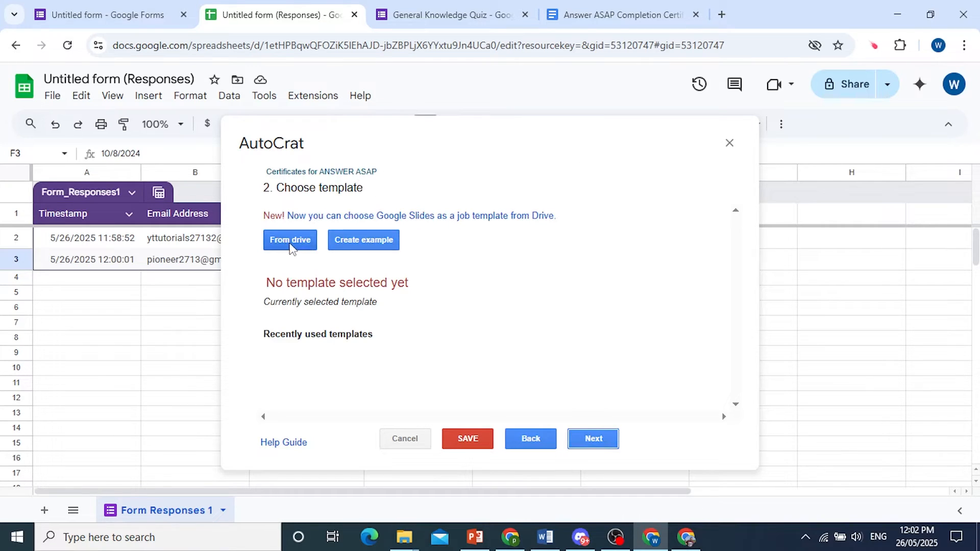
- Choose the Answer ASAP Completion Certificate document from Drive as the merge template and proceed to mapping the source data
{"action": "left_click", "coordinate": [291, 246]}
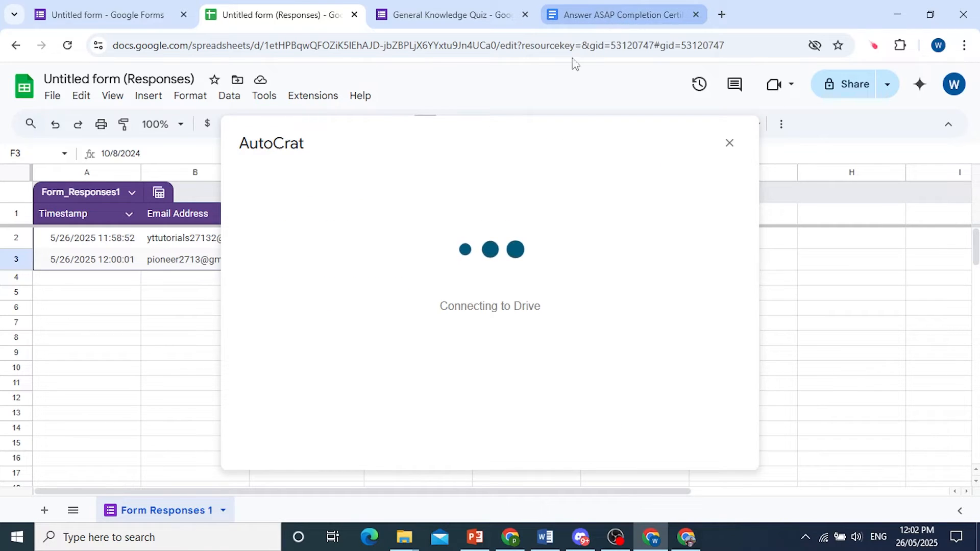
{"action": "left_click", "coordinate": [583, 19]}
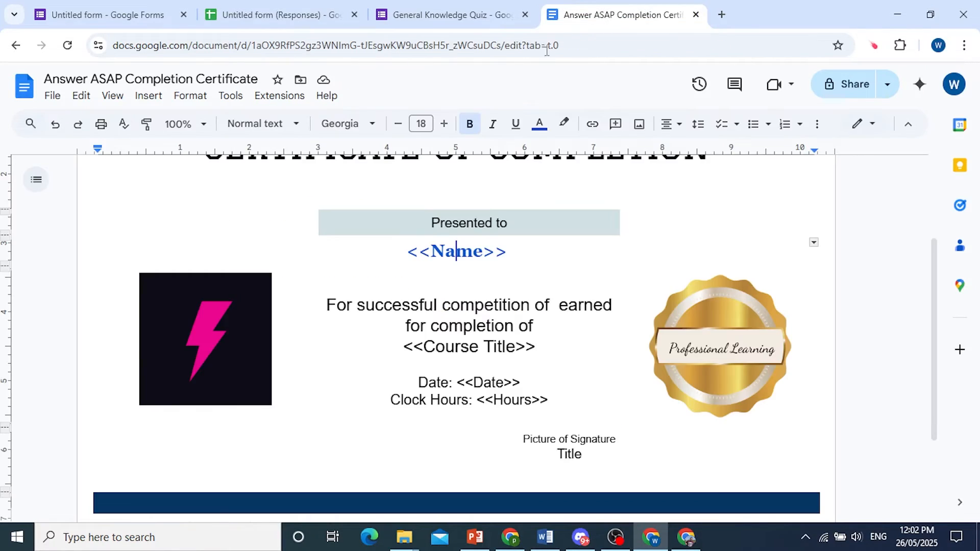
{"action": "scroll", "coordinate": [478, 254], "scroll_direction": "up", "scroll_amount": 3}
{"action": "scroll", "coordinate": [477, 254], "scroll_direction": "down", "scroll_amount": 4}
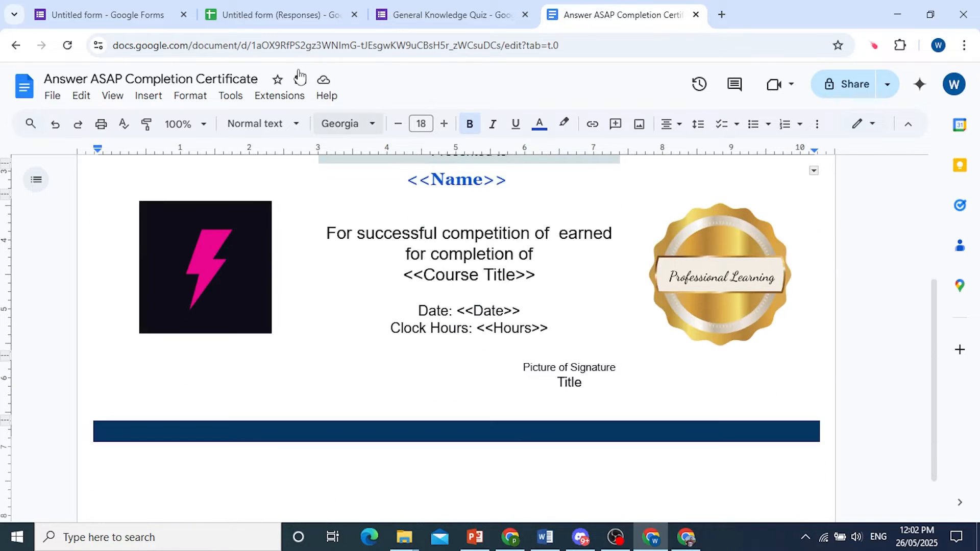
{"action": "left_click", "coordinate": [286, 15]}
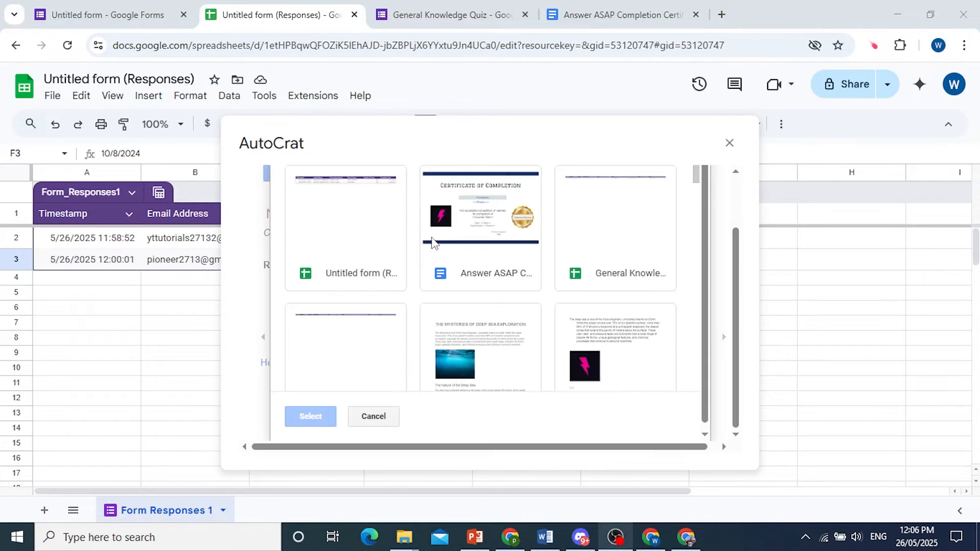
{"action": "left_click", "coordinate": [465, 246]}
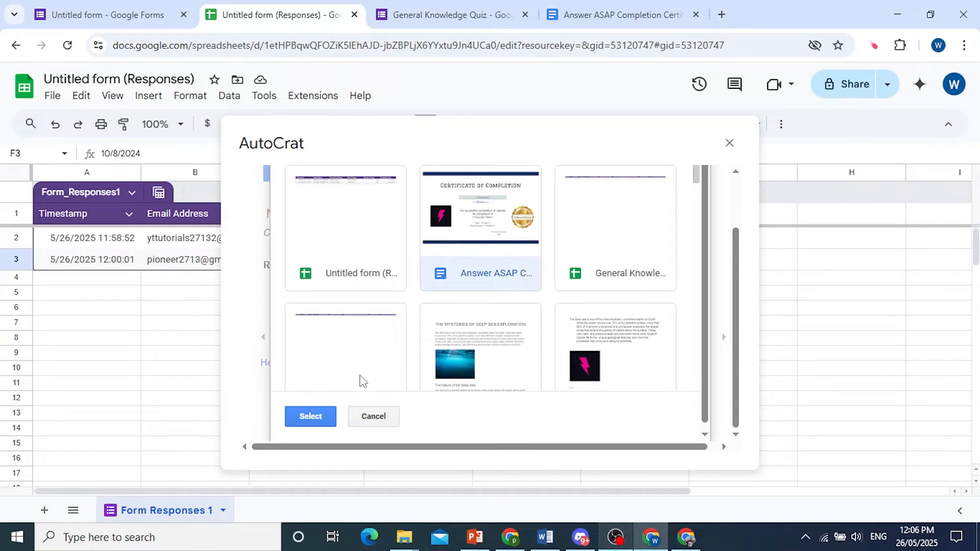
{"action": "left_click", "coordinate": [312, 416]}
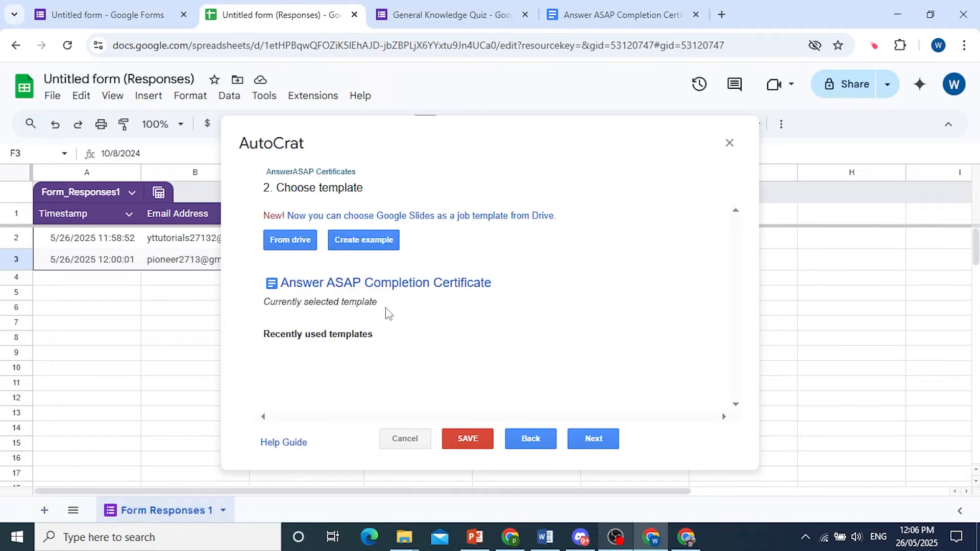
{"action": "left_click", "coordinate": [589, 440]}
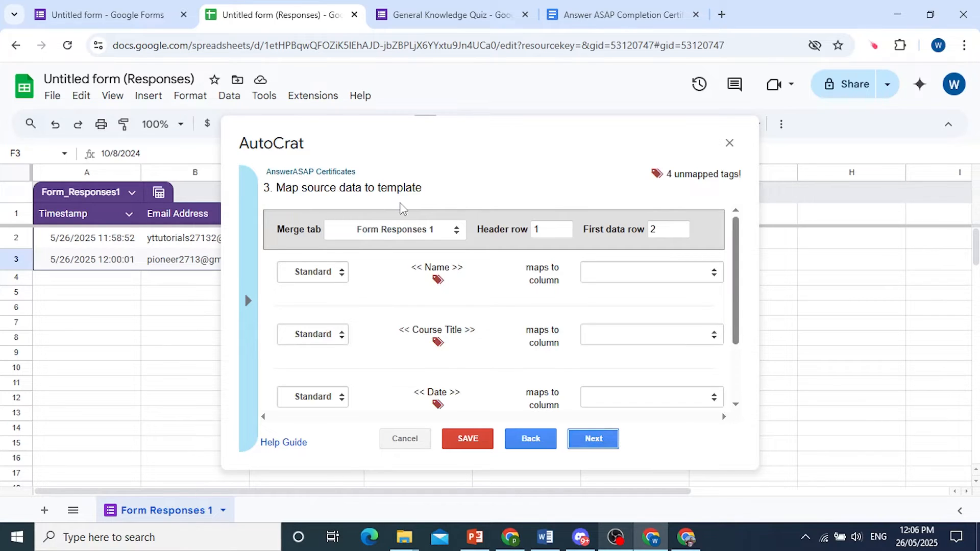
- Examine the <<Name>> placeholder and its enclosing angle brackets in the certificate template document
{"action": "left_click", "coordinate": [614, 14]}
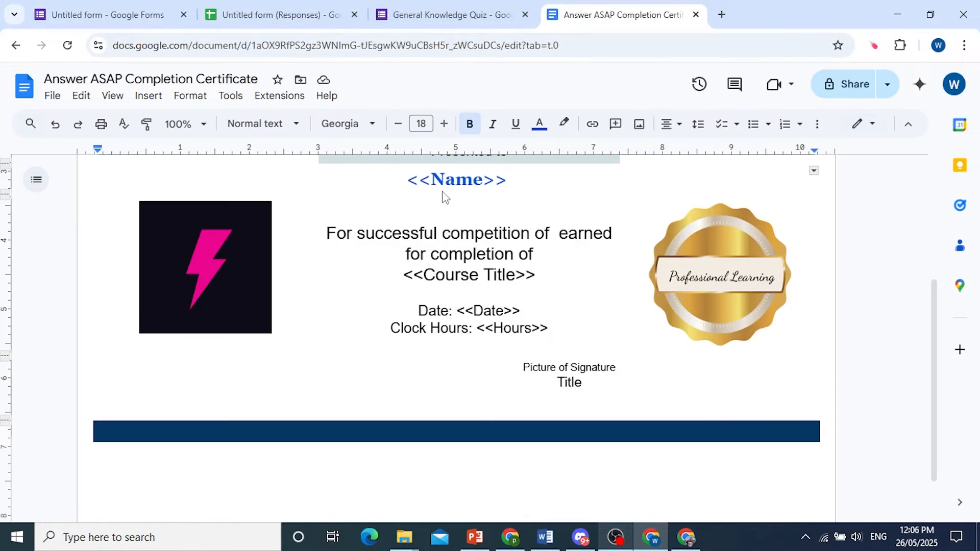
{"action": "left_click_drag", "start_coordinate": [419, 179], "coordinate": [507, 179]}
{"action": "left_click", "coordinate": [509, 178]}
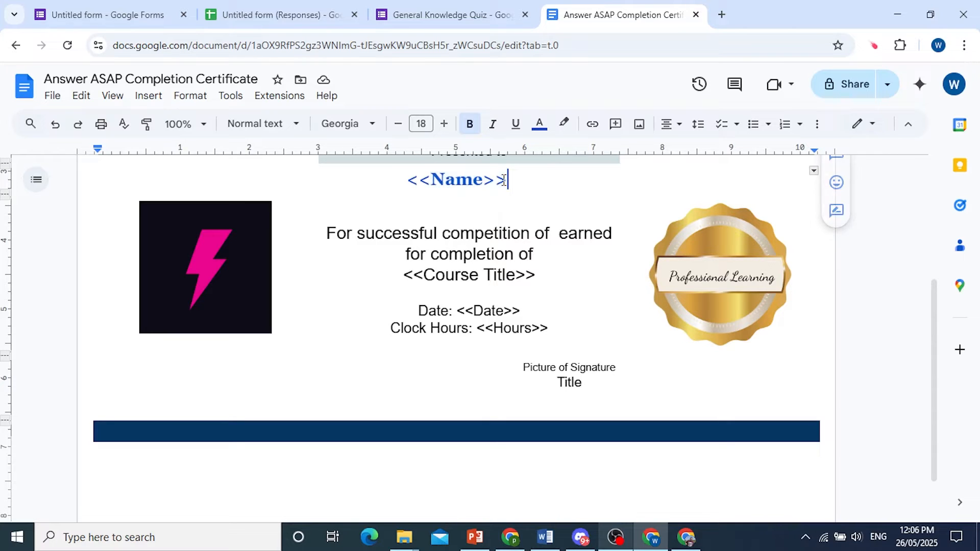
{"action": "left_click_drag", "start_coordinate": [412, 178], "coordinate": [505, 179]}
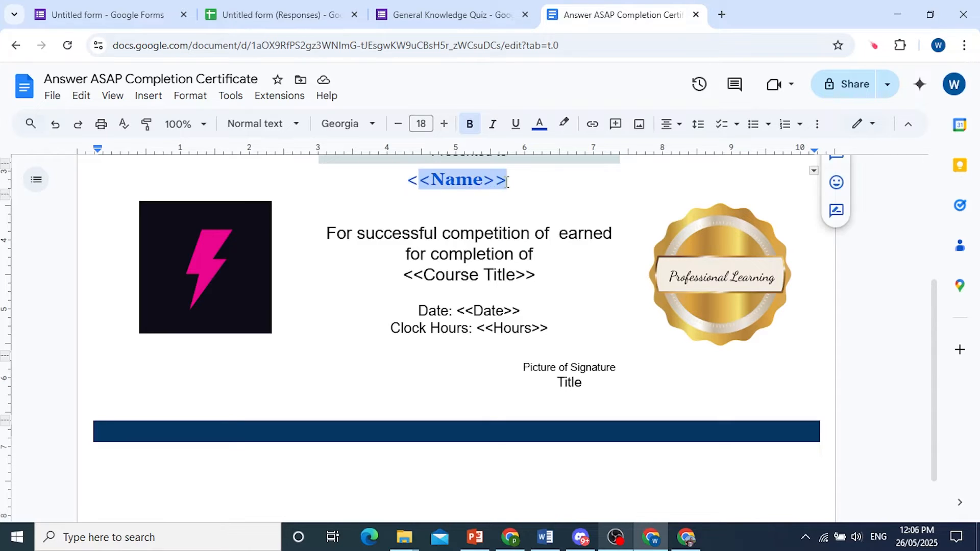
{"action": "left_click", "coordinate": [501, 182]}
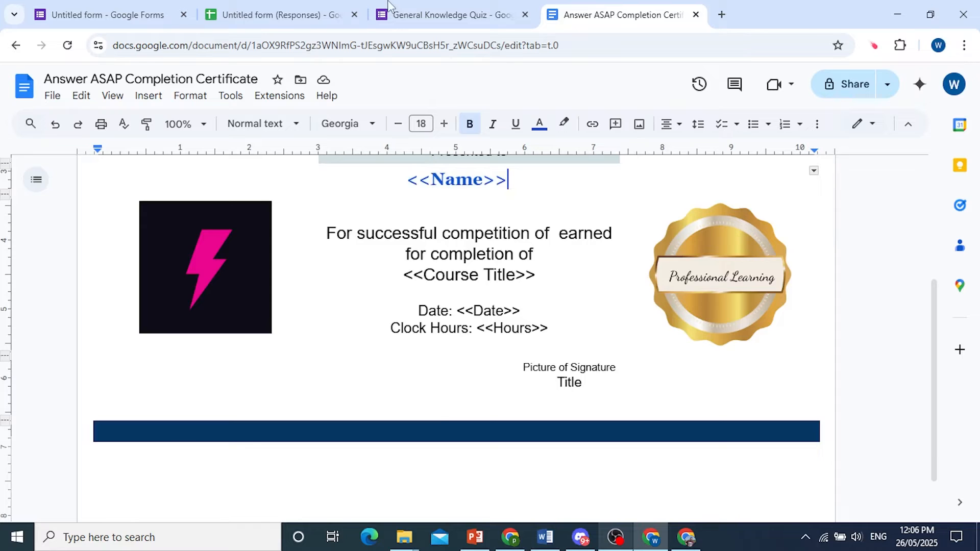
{"action": "left_click", "coordinate": [326, 14]}
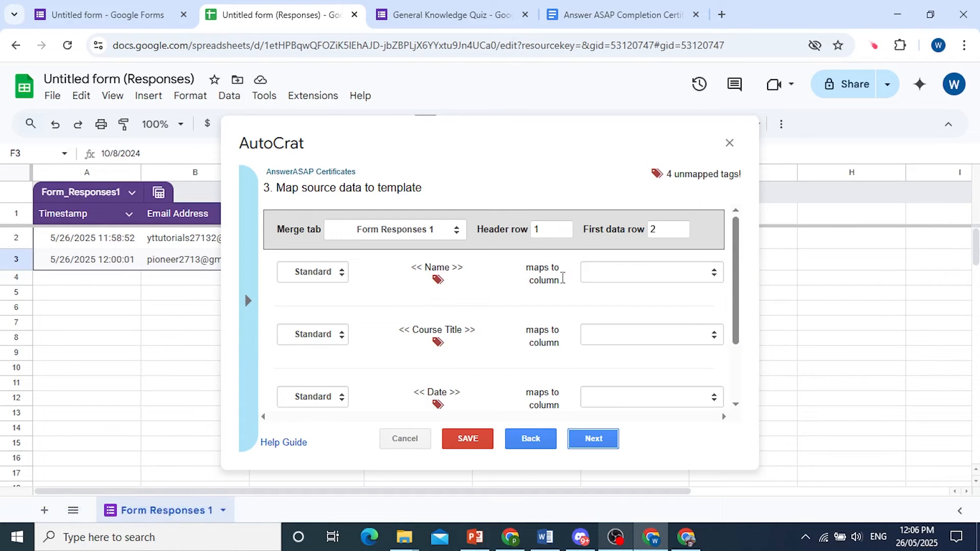
- Map the Name tag to the First and Last Name column and the Course Title tag to Title of Course
{"action": "left_click", "coordinate": [594, 275]}
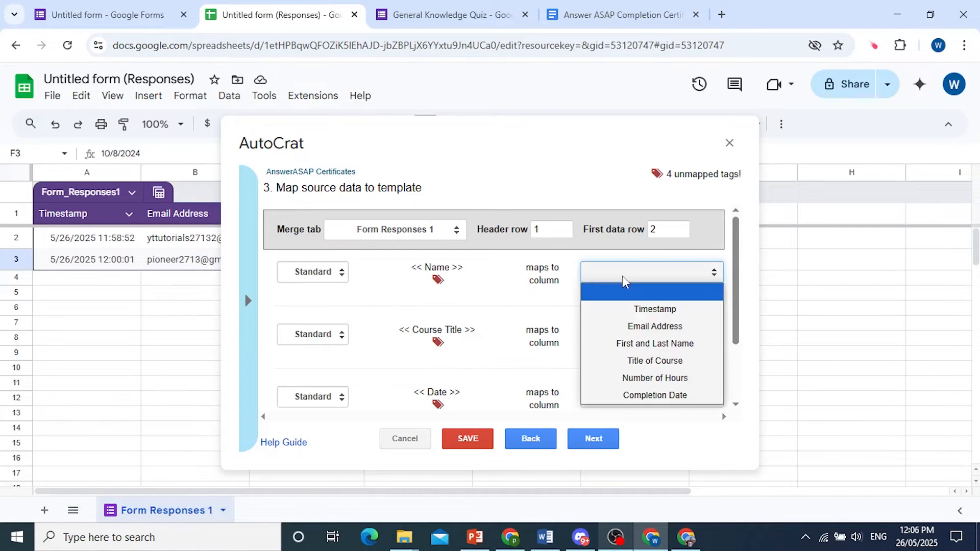
{"action": "left_click_drag", "start_coordinate": [389, 144], "coordinate": [553, 114]}
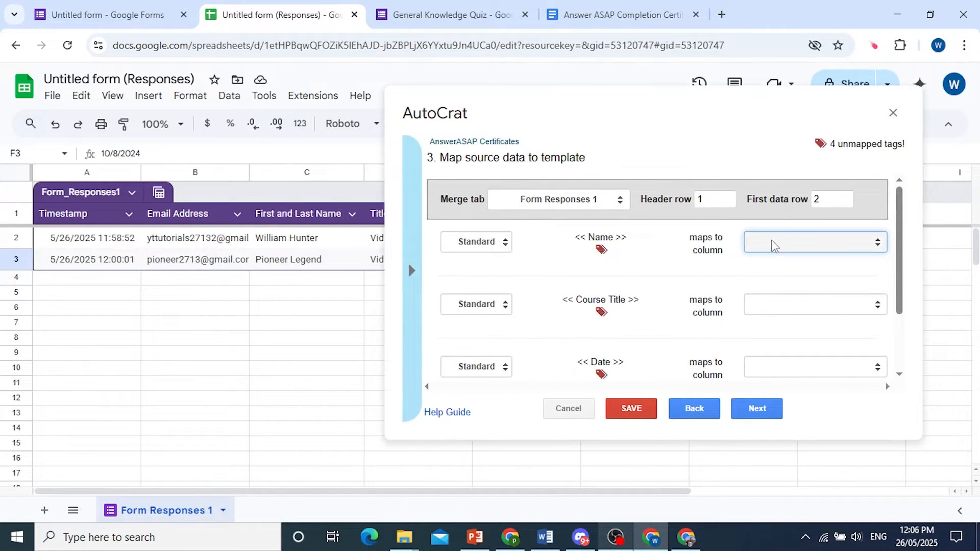
{"action": "left_click", "coordinate": [828, 248]}
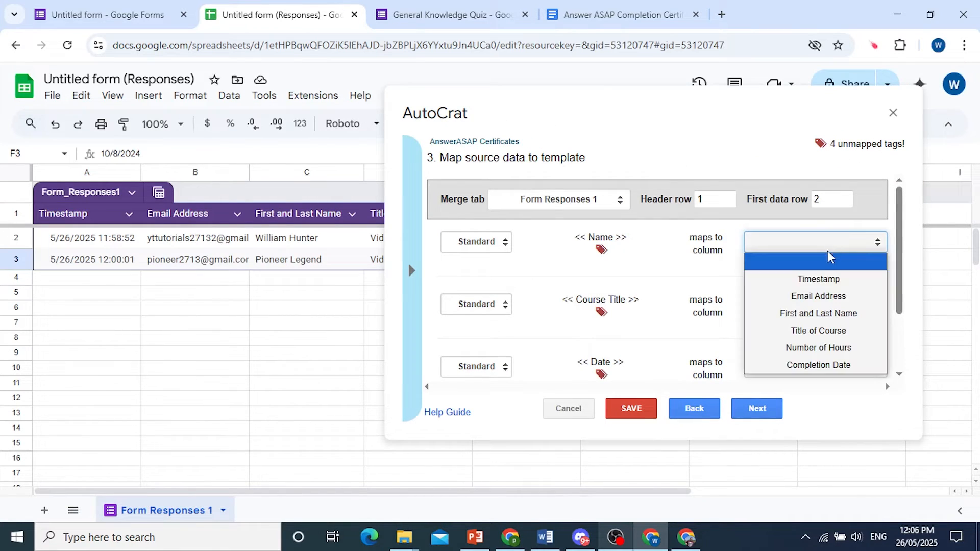
{"action": "left_click", "coordinate": [822, 314]}
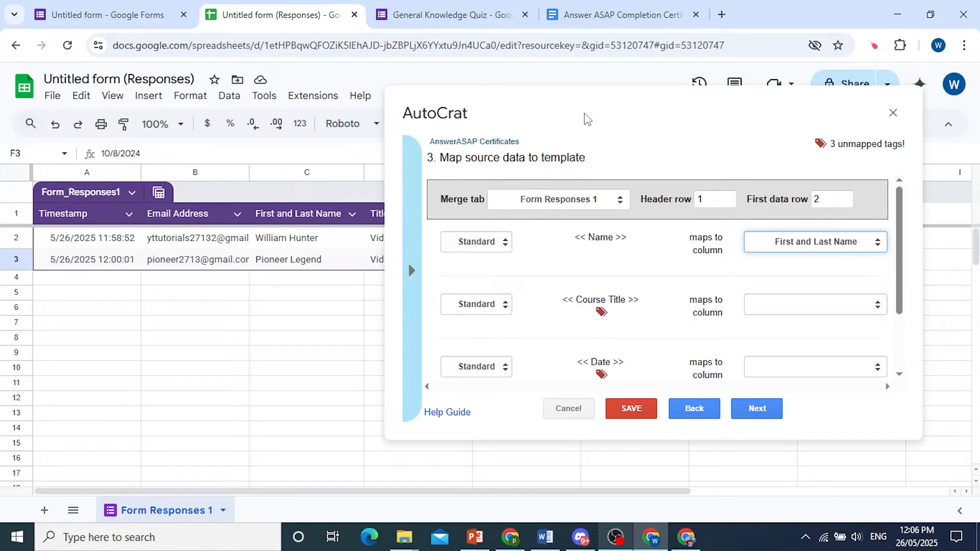
{"action": "left_click", "coordinate": [778, 316]}
{"action": "left_click", "coordinate": [811, 391]}
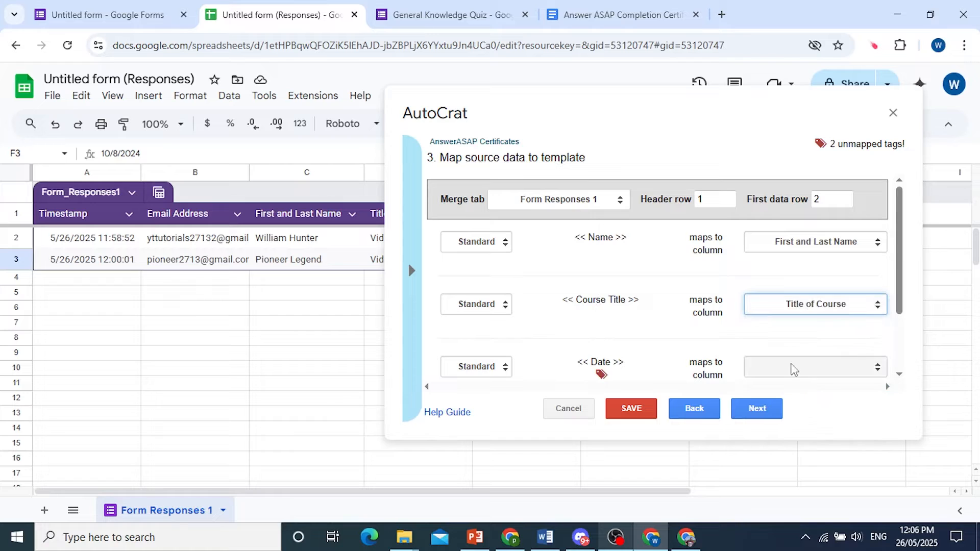
- Map the Date tag to Completion Date and the Hours tag to Number of Hours, and proceed to the file settings
{"action": "scroll", "coordinate": [740, 331], "scroll_direction": "down", "scroll_amount": 2}
{"action": "left_click", "coordinate": [796, 298]}
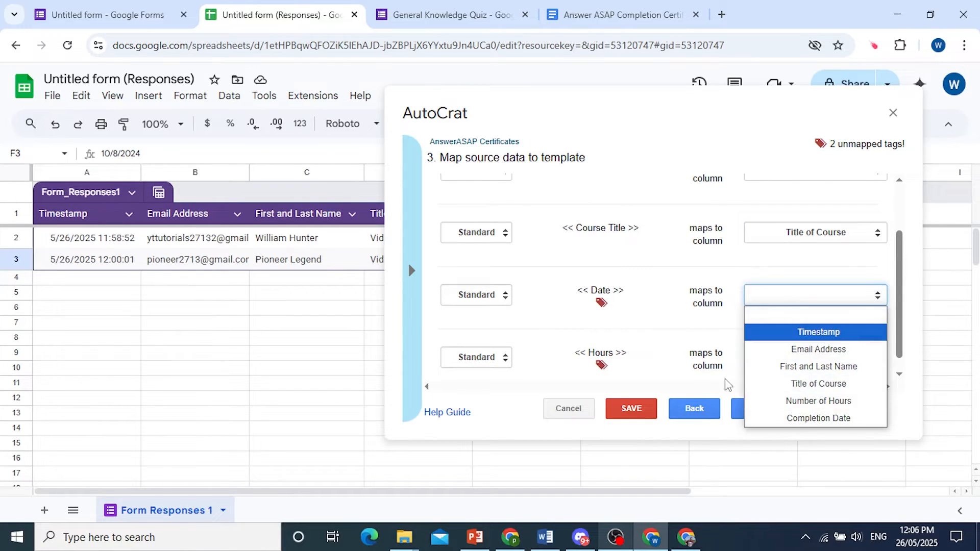
{"action": "left_click", "coordinate": [811, 418]}
{"action": "scroll", "coordinate": [744, 350], "scroll_direction": "down", "scroll_amount": 1}
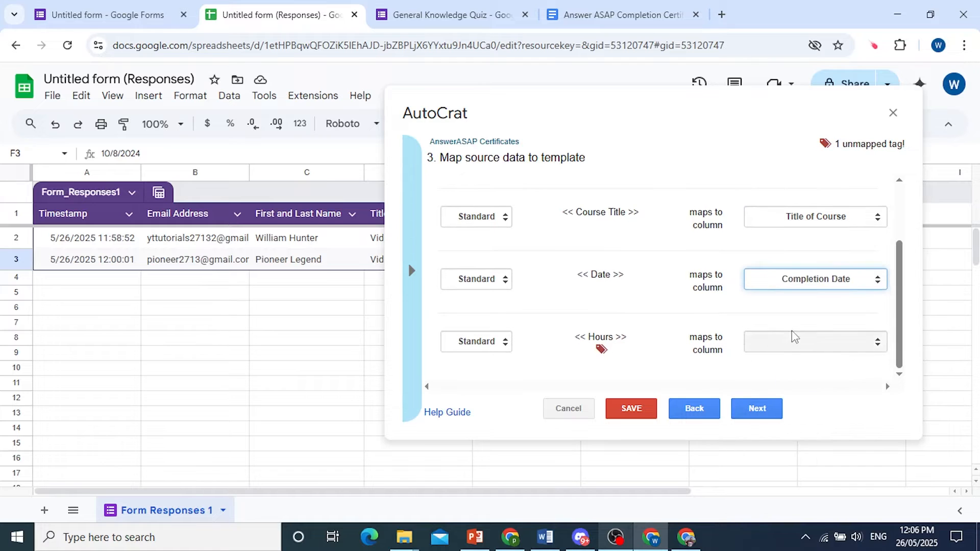
{"action": "left_click", "coordinate": [792, 341]}
{"action": "left_click", "coordinate": [841, 449]}
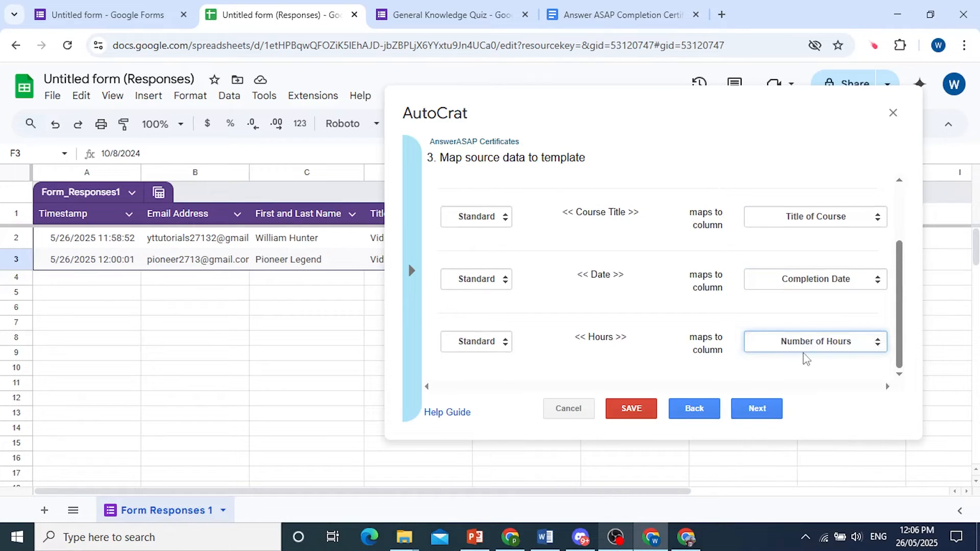
{"action": "scroll", "coordinate": [776, 341], "scroll_direction": "up", "scroll_amount": 2}
{"action": "scroll", "coordinate": [774, 341], "scroll_direction": "down", "scroll_amount": 2}
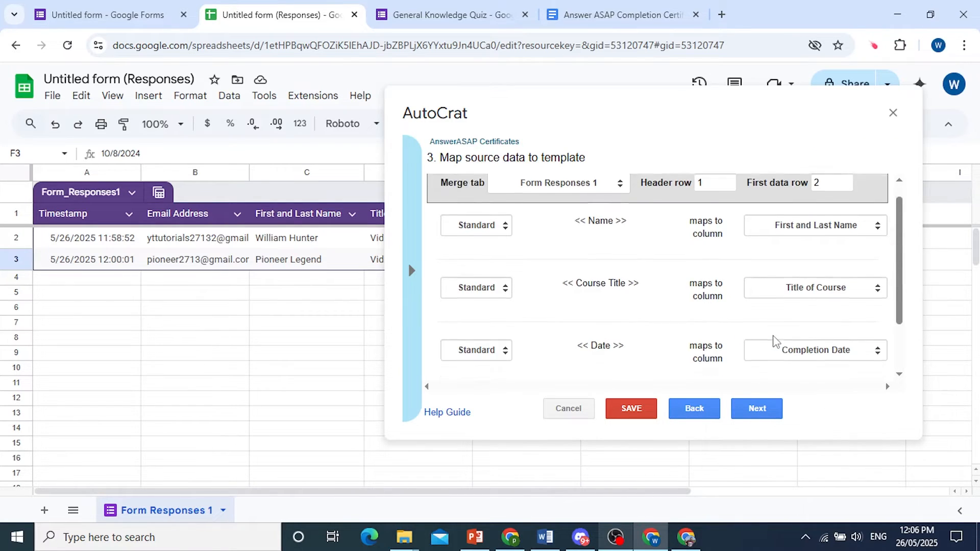
{"action": "left_click", "coordinate": [756, 416]}
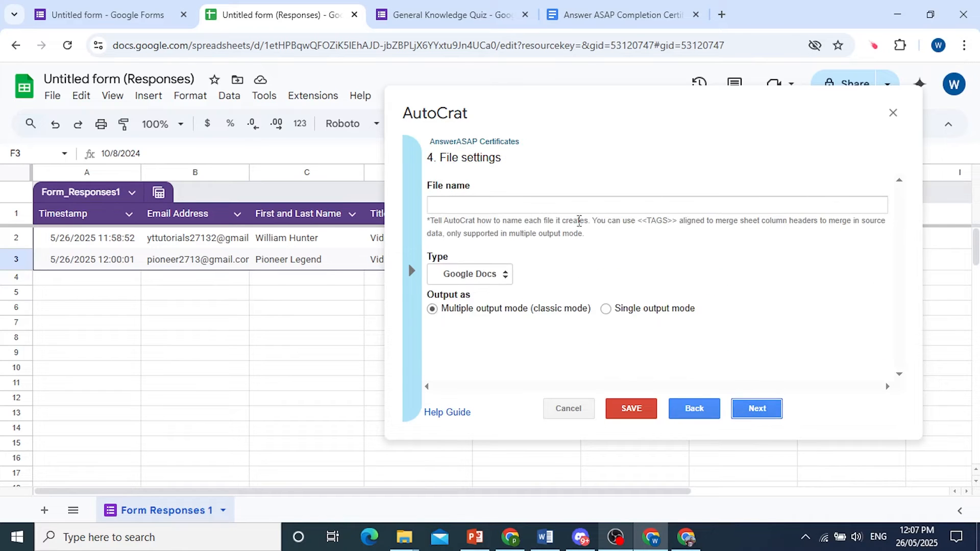
- Set the output file name to "<<First and Last Name>> AnswerASAP Completion Certificate", copying the tag text from the matching column header
{"action": "left_click_drag", "start_coordinate": [582, 111], "coordinate": [458, 108]}
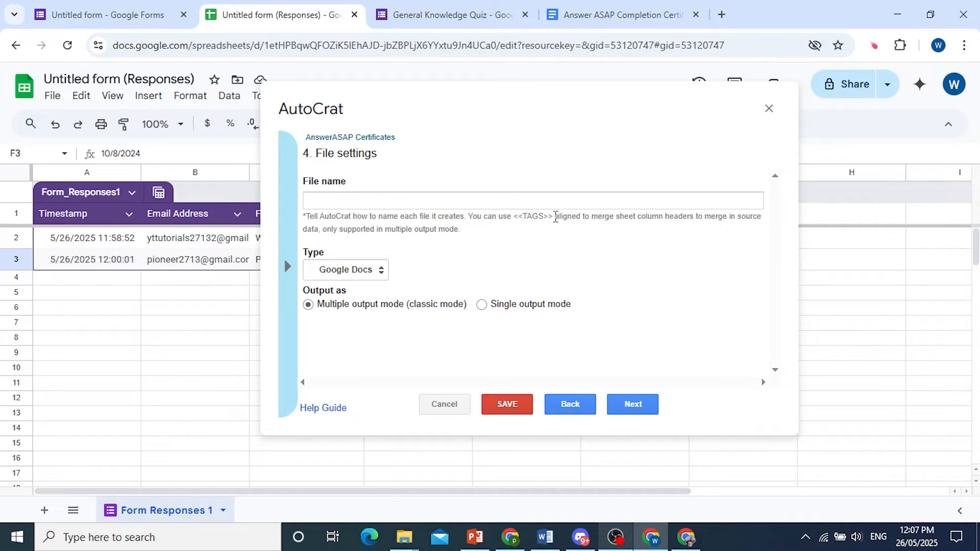
{"action": "left_click_drag", "start_coordinate": [492, 120], "coordinate": [612, 143]}
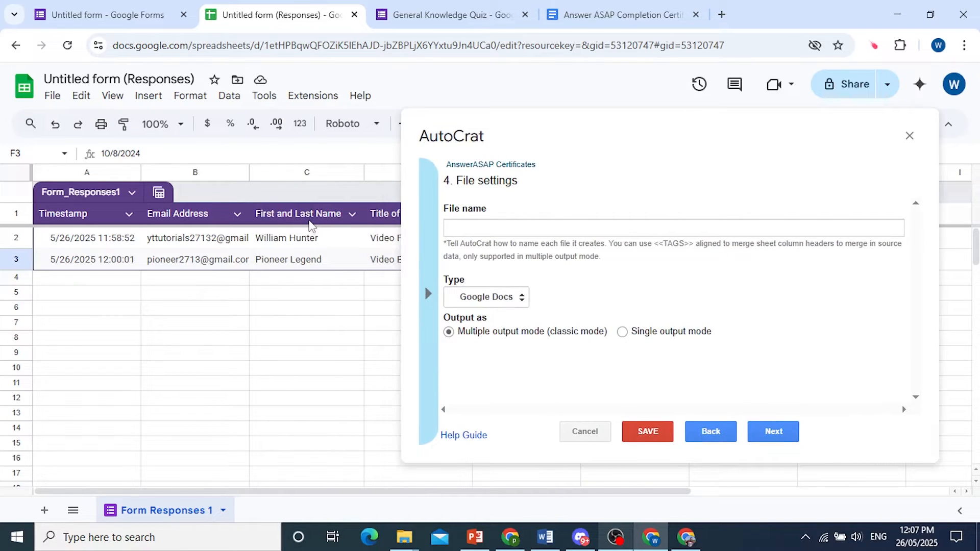
{"action": "left_click", "coordinate": [306, 219]}
{"action": "left_click", "coordinate": [210, 151]}
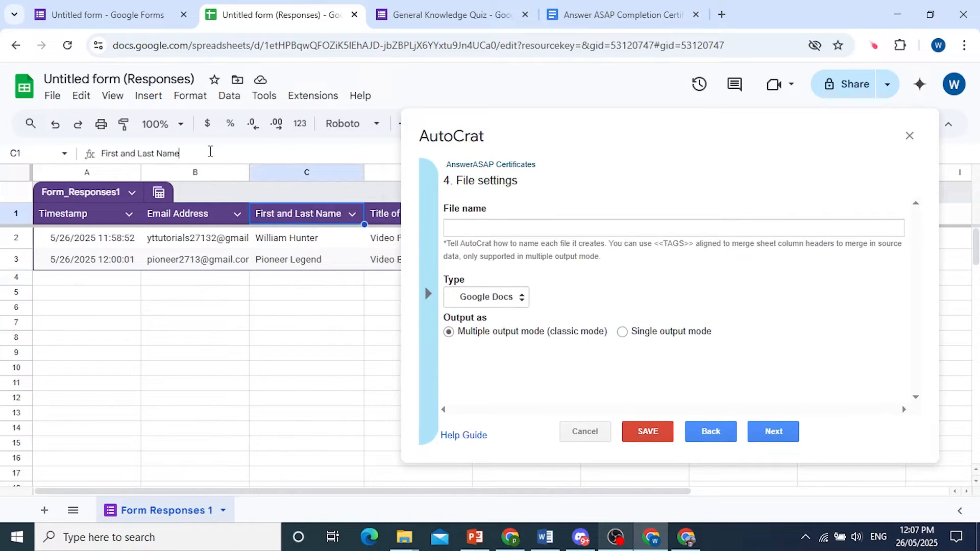
{"action": "triple_click", "coordinate": [126, 154]}
{"action": "key", "text": "ctrl+c"}
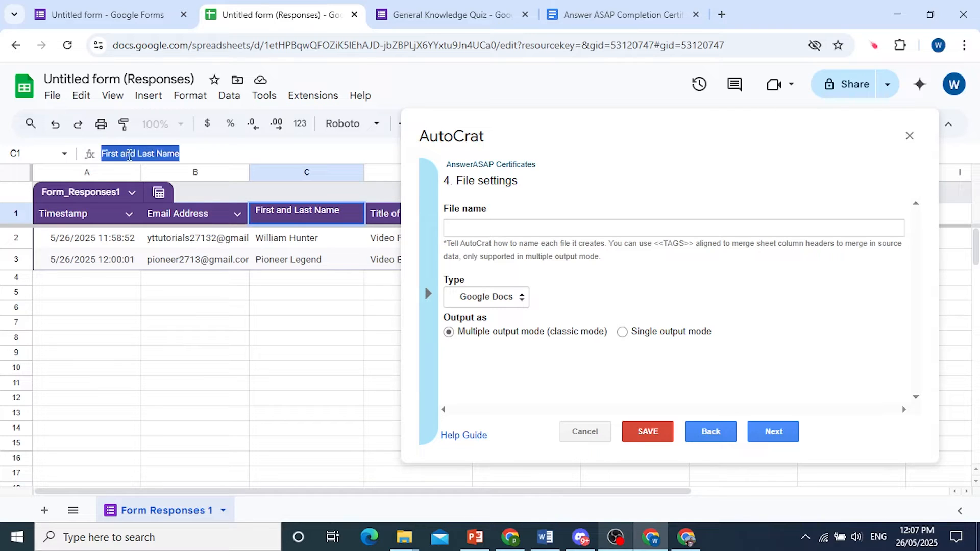
{"action": "left_click", "coordinate": [497, 230]}
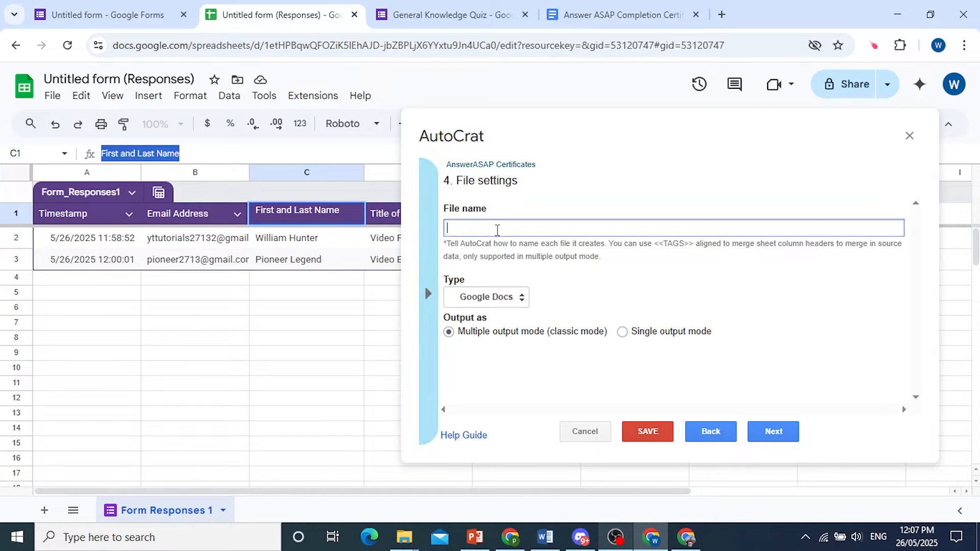
{"action": "type", "text": "<<"}
{"action": "key", "text": "ctrl+v"}
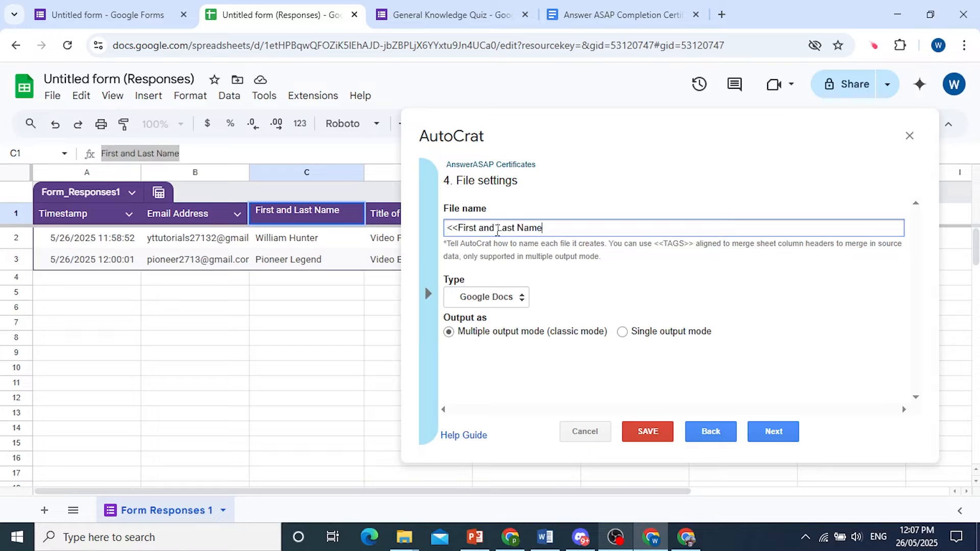
{"action": "type", "text": ">> "}
{"action": "type", "text": "Completion Certificate"}
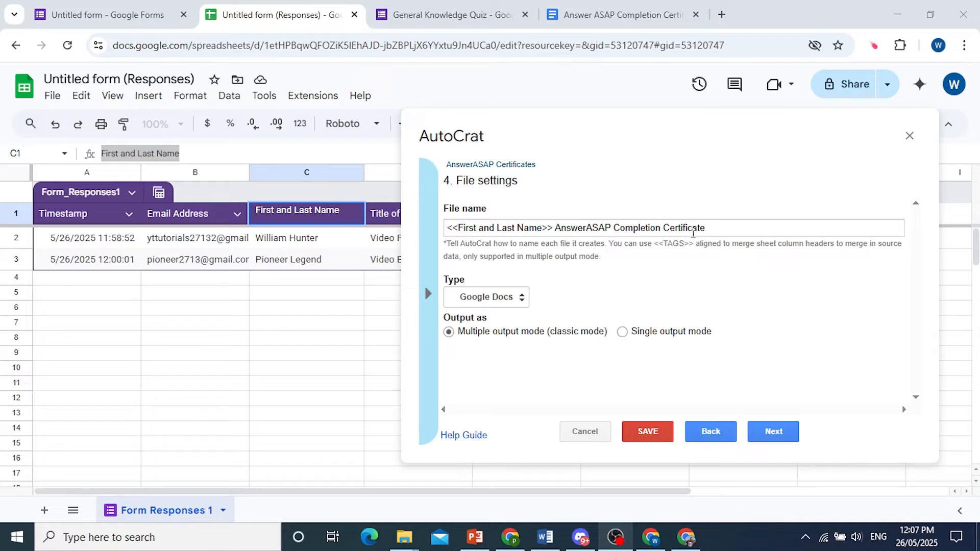
{"action": "left_click", "coordinate": [513, 298]}
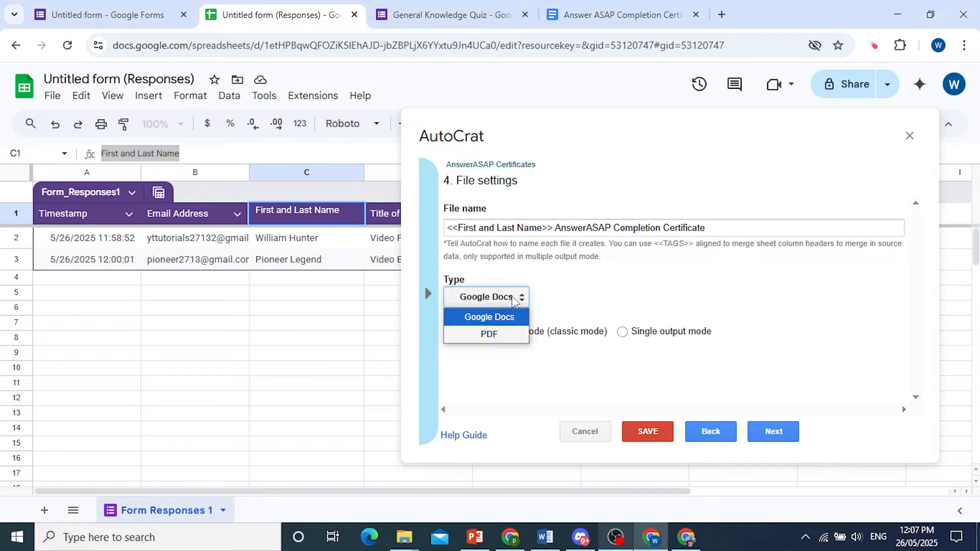
{"action": "left_click", "coordinate": [498, 333]}
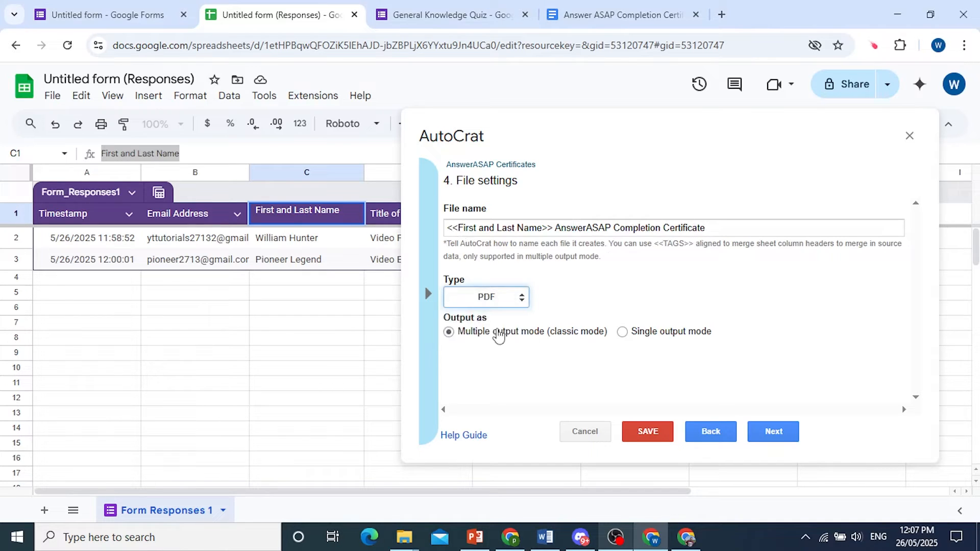
{"action": "left_click", "coordinate": [513, 298]}
{"action": "left_click", "coordinate": [503, 317]}
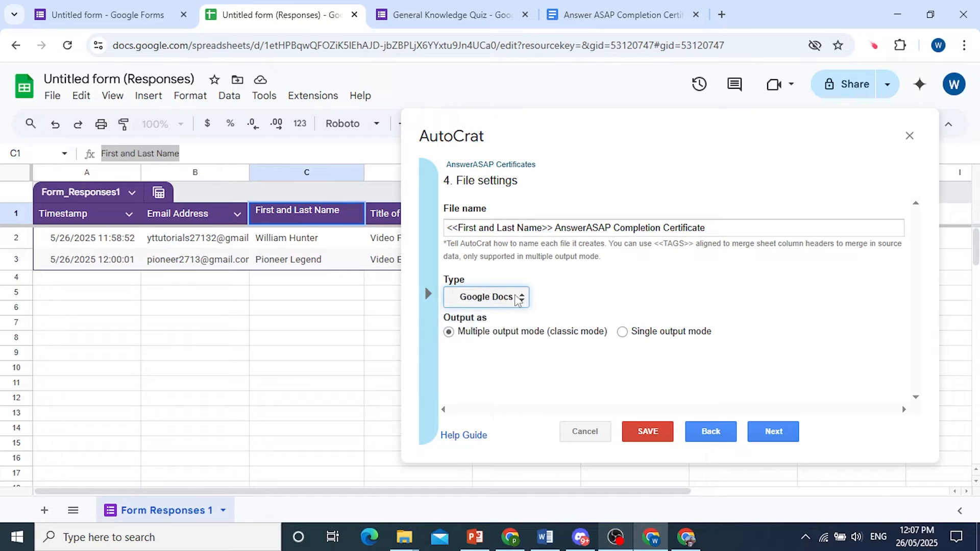
- Set the output file type to PDF in multiple output mode (classic mode) and proceed to the destination folders
{"action": "left_click", "coordinate": [521, 302]}
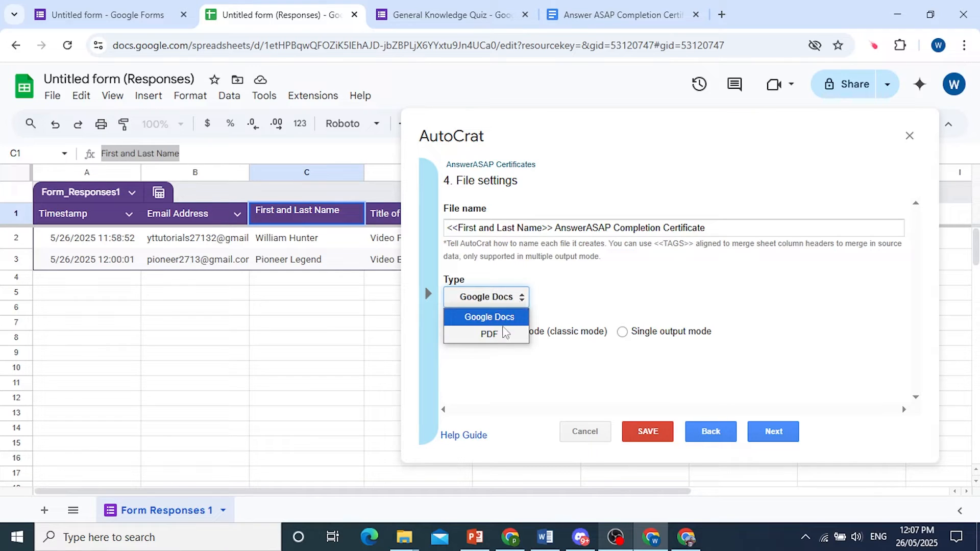
{"action": "left_click", "coordinate": [490, 334]}
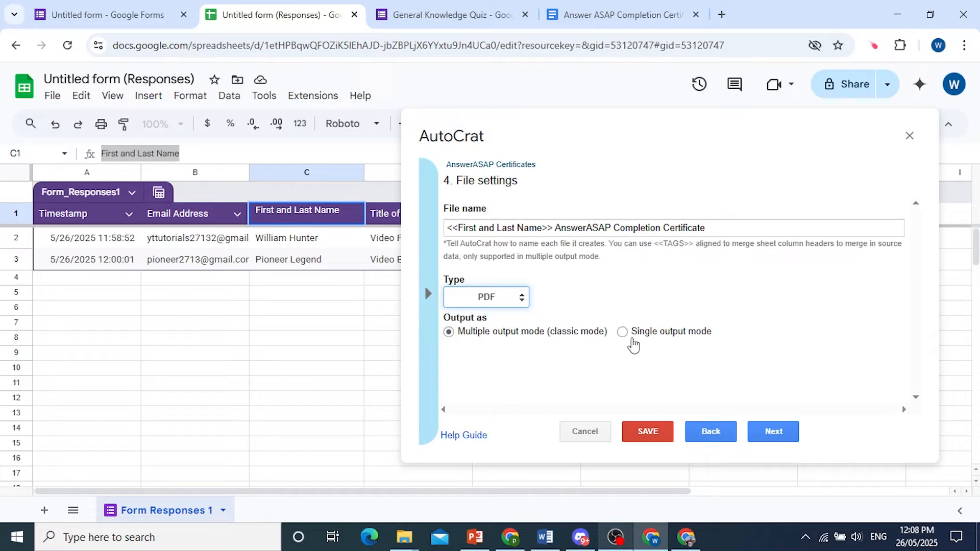
{"action": "left_click", "coordinate": [630, 334]}
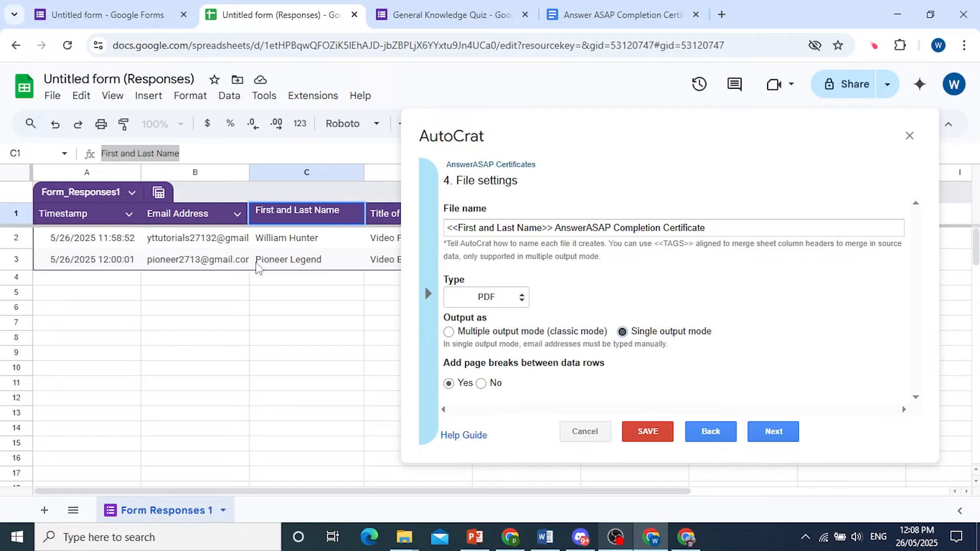
{"action": "left_click", "coordinate": [449, 332]}
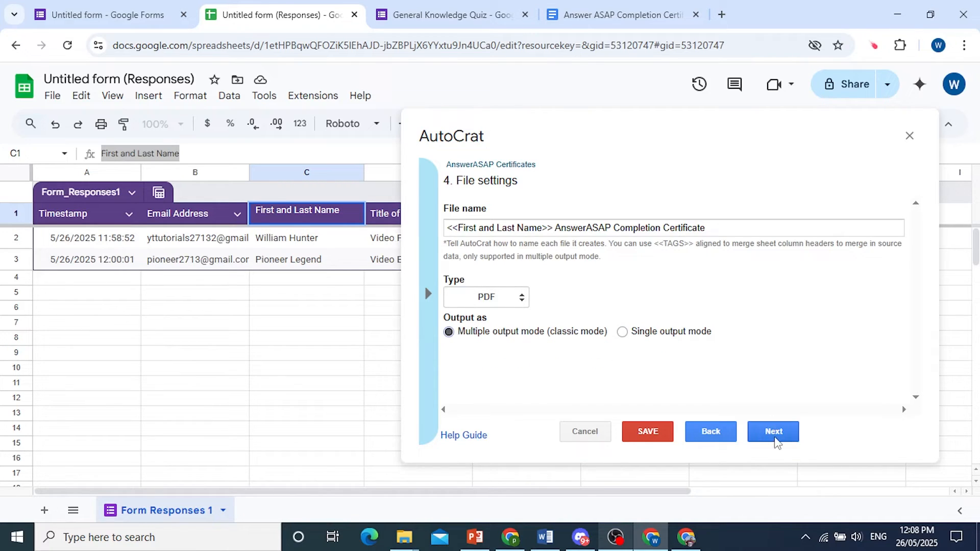
{"action": "left_click", "coordinate": [774, 434]}
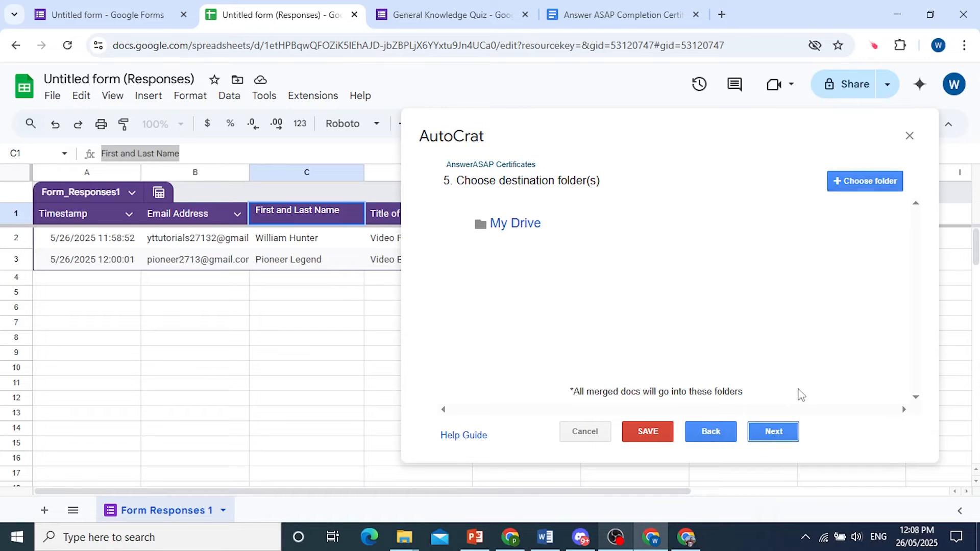
- Accept My Drive as the destination folder and skip the optional dynamic folder reference and merge condition
{"action": "left_click", "coordinate": [775, 434]}
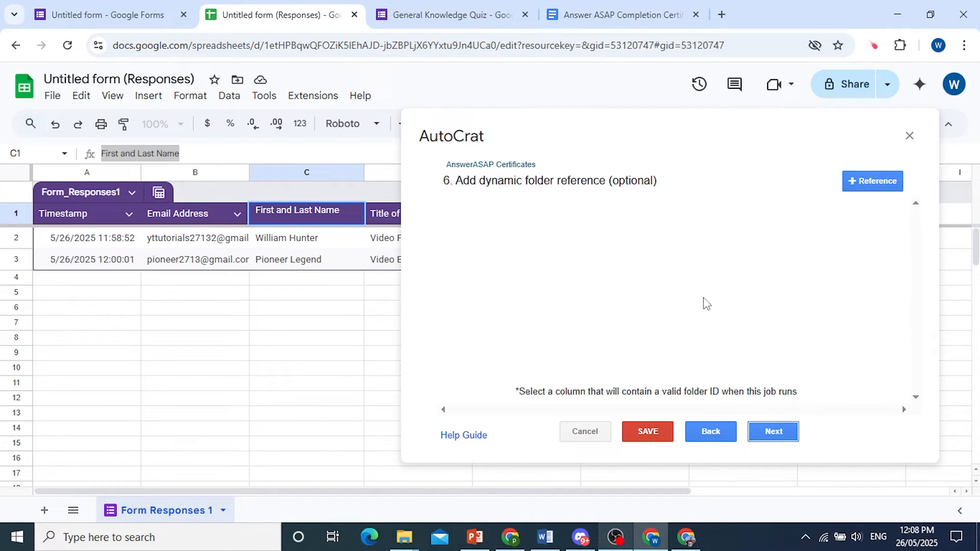
{"action": "left_click", "coordinate": [777, 433]}
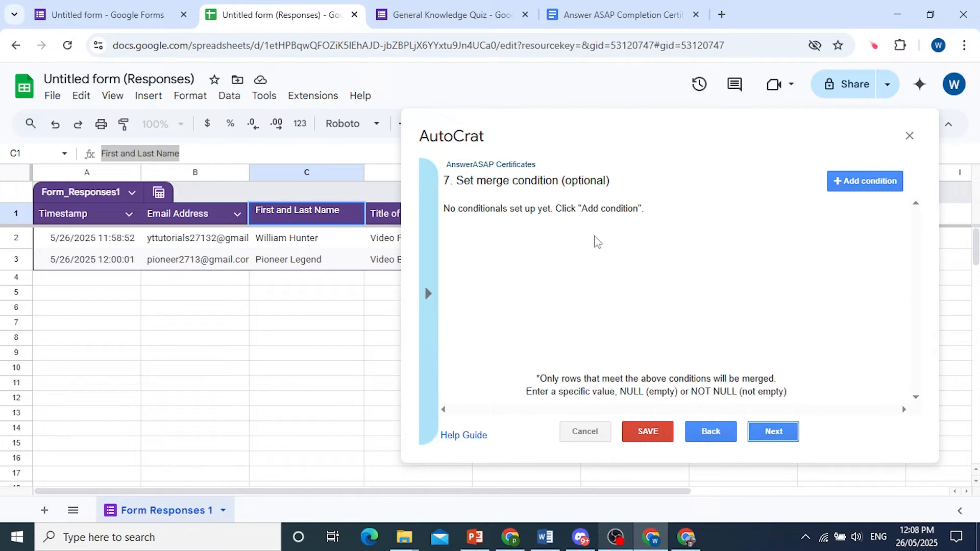
{"action": "left_click", "coordinate": [779, 433]}
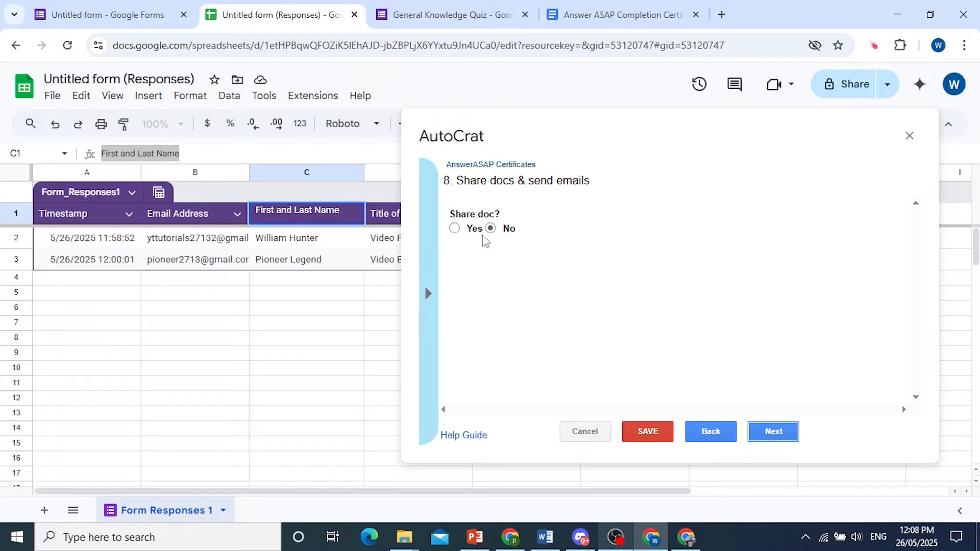
- Turn on document sharing and address the email to the <<Email Address>> tag
{"action": "left_click", "coordinate": [454, 228]}
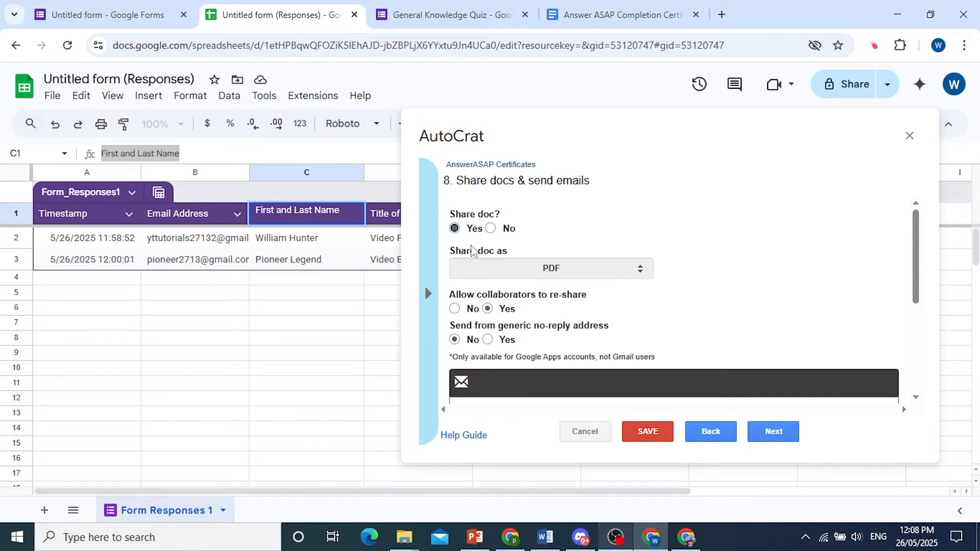
{"action": "scroll", "coordinate": [574, 271], "scroll_direction": "down", "scroll_amount": 1}
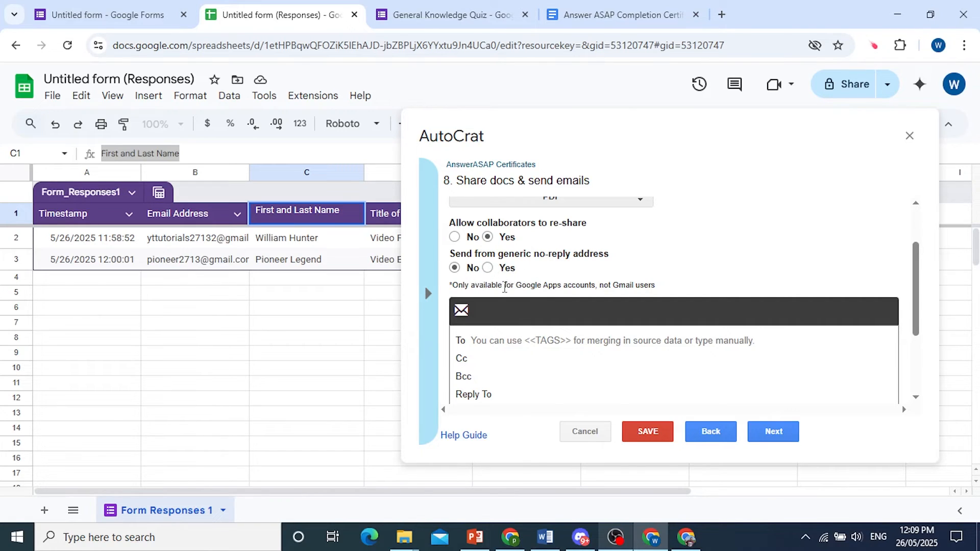
{"action": "scroll", "coordinate": [490, 278], "scroll_direction": "down", "scroll_amount": 1}
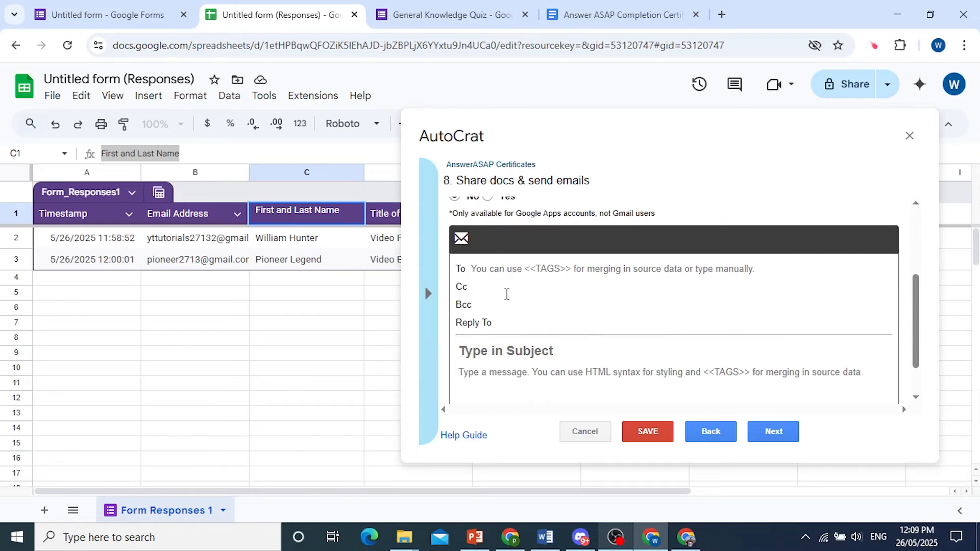
{"action": "left_click", "coordinate": [506, 290]}
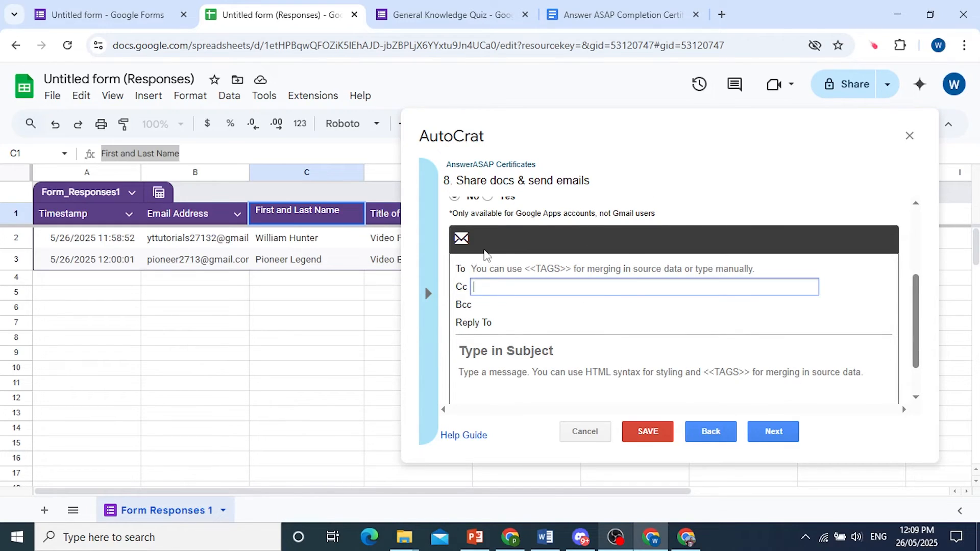
{"action": "left_click", "coordinate": [479, 268]}
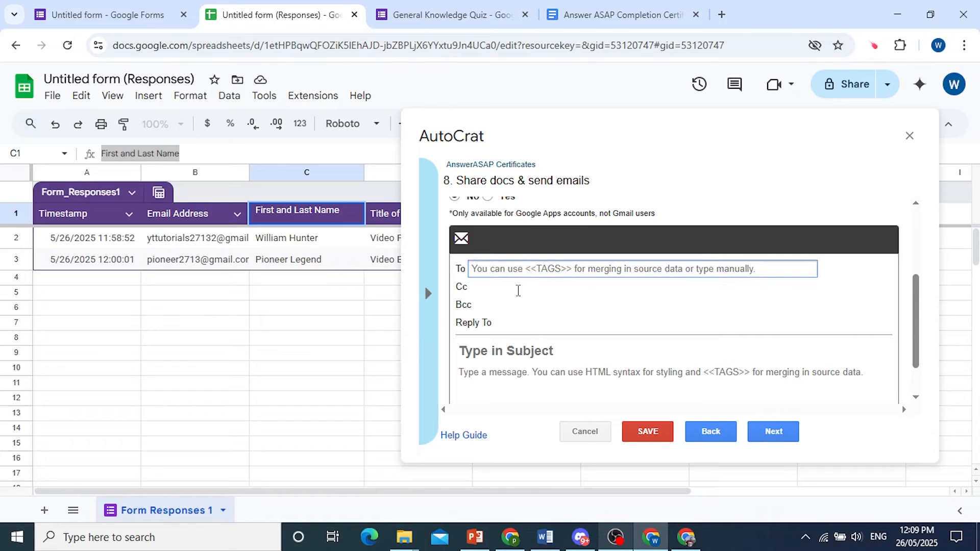
{"action": "left_click", "coordinate": [758, 542]}
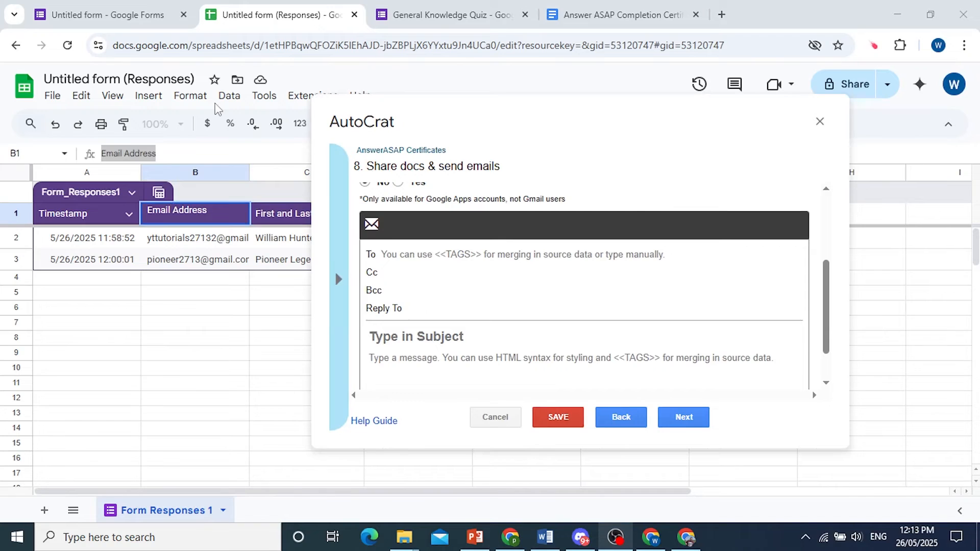
{"action": "left_click", "coordinate": [432, 258]}
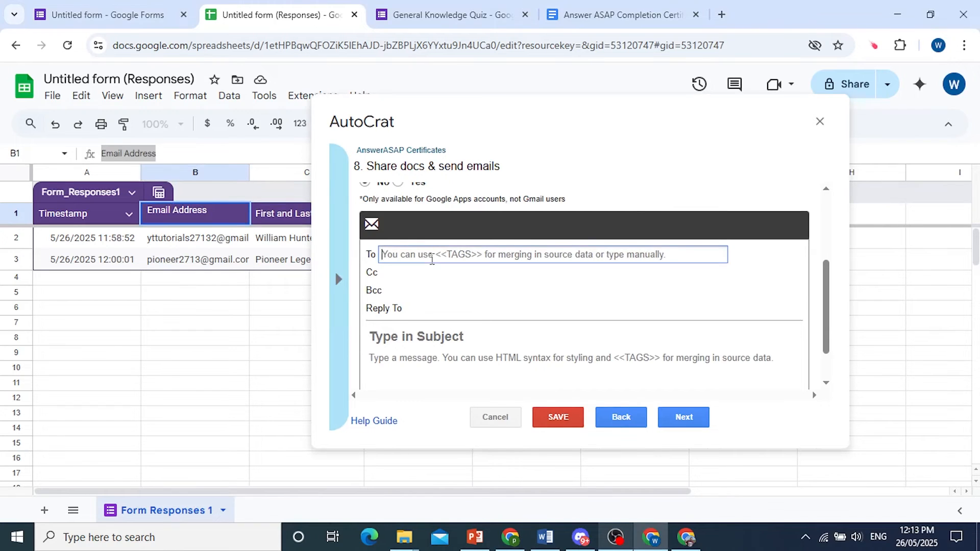
{"action": "type", "text": "<<"}
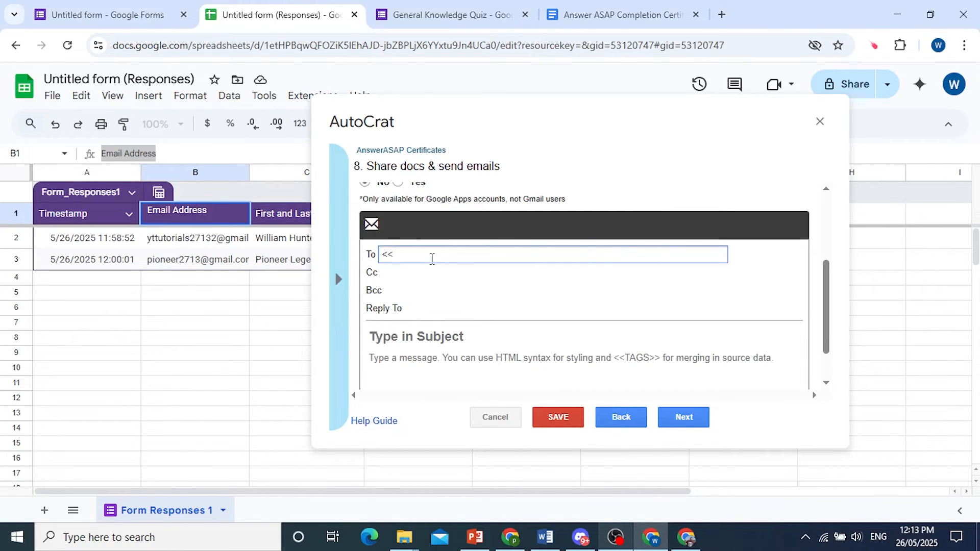
{"action": "type", "text": "Email Address"}
{"action": "type", "text": ">>"}
- Write the email message "Attached please find your certificate for completion of <<Title of Course>>. Please save this copy in a memorable location."
{"action": "left_click", "coordinate": [445, 358]}
{"action": "scroll", "coordinate": [451, 358], "scroll_direction": "down", "scroll_amount": 2}
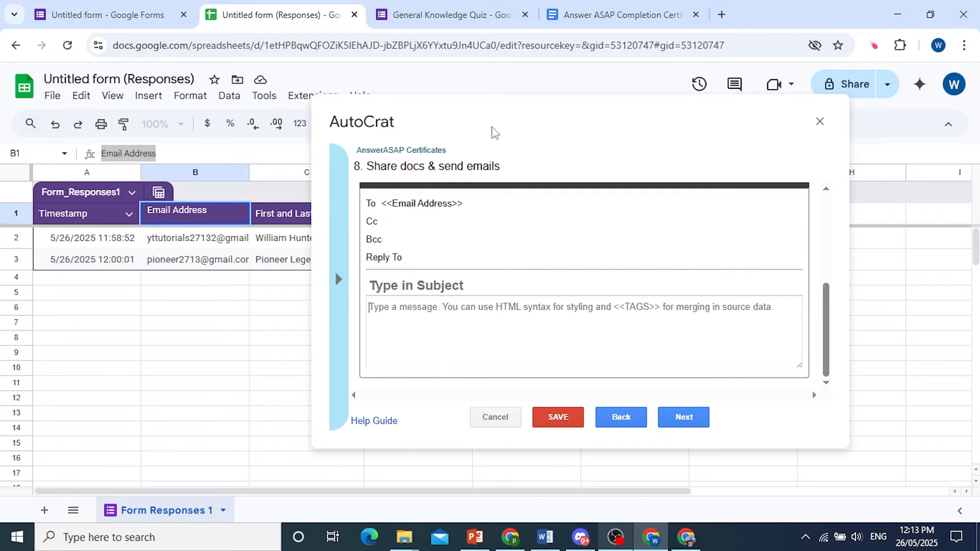
{"action": "left_click_drag", "start_coordinate": [490, 132], "coordinate": [698, 164]}
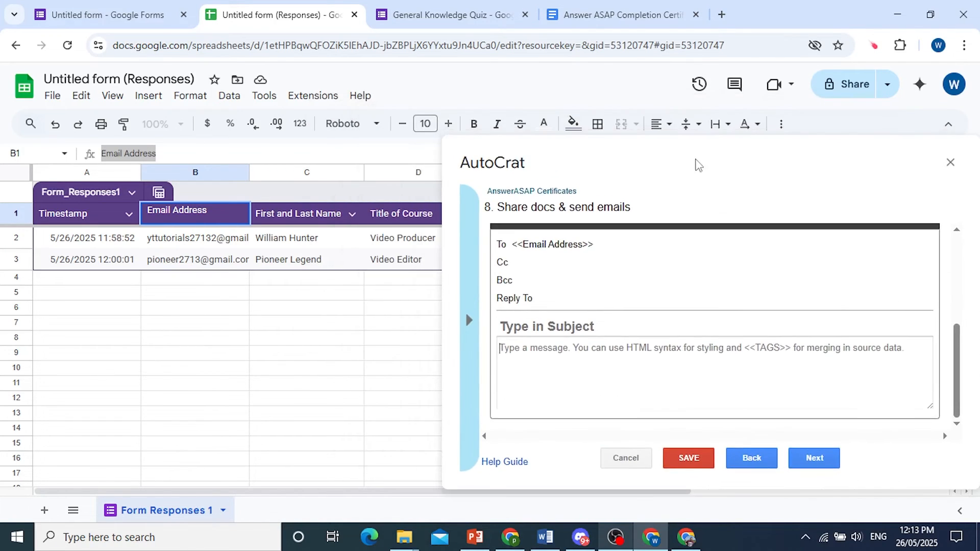
{"action": "left_click", "coordinate": [402, 214]}
{"action": "left_click_drag", "start_coordinate": [254, 155], "coordinate": [28, 159]}
{"action": "left_click", "coordinate": [759, 546]}
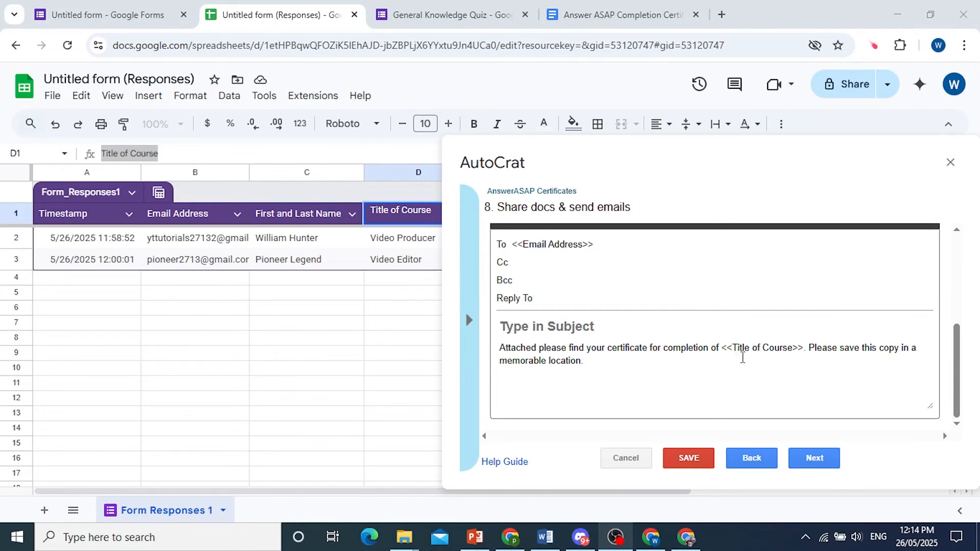
{"action": "left_click_drag", "start_coordinate": [721, 348], "coordinate": [805, 349]}
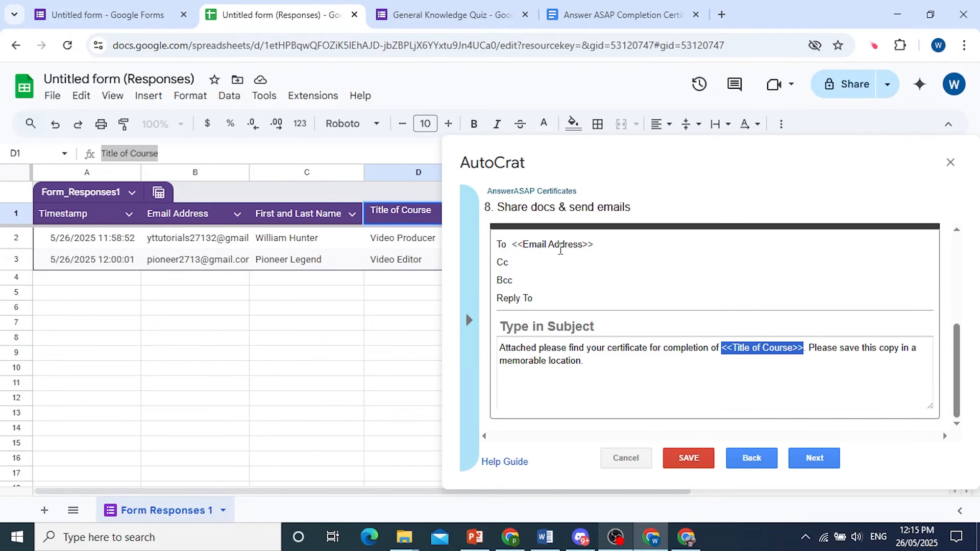
{"action": "left_click", "coordinate": [559, 245]}
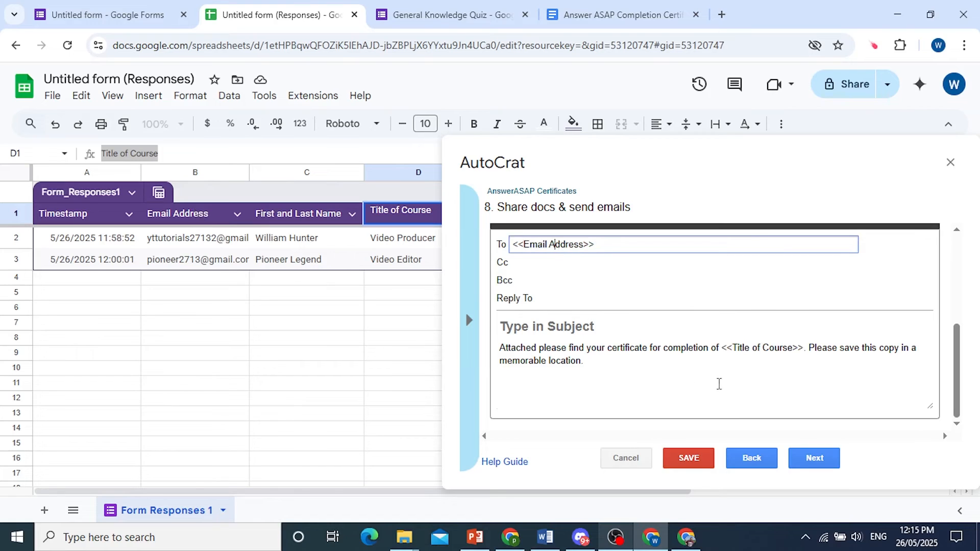
- Proceed to the job triggers, enable running on the form trigger, and try to save the job
{"action": "left_click", "coordinate": [813, 457]}
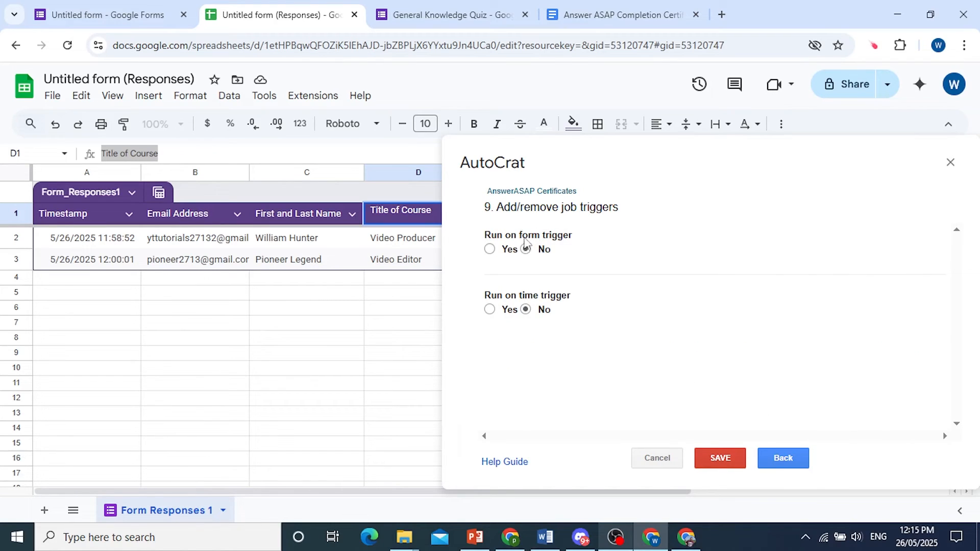
{"action": "left_click", "coordinate": [490, 250]}
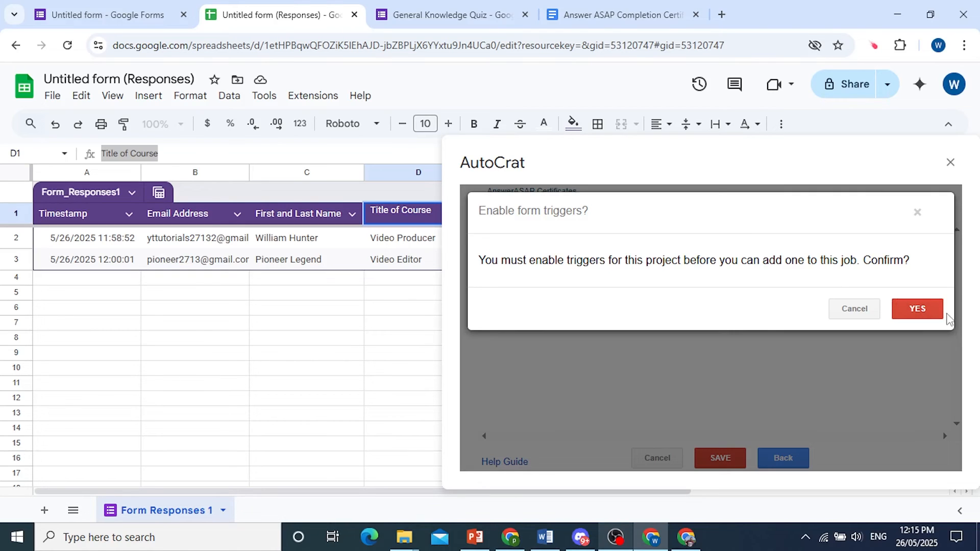
{"action": "left_click", "coordinate": [919, 309]}
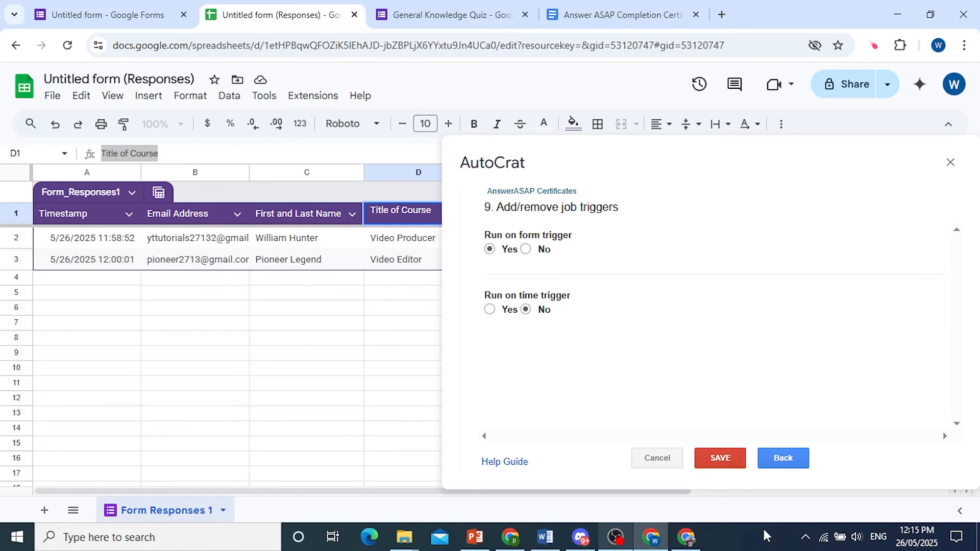
{"action": "left_click", "coordinate": [730, 458]}
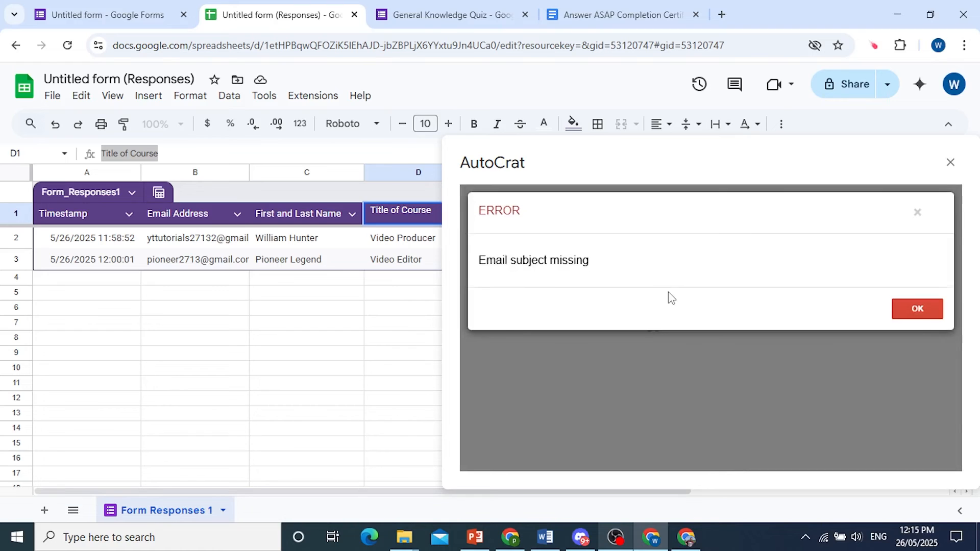
- Dismiss the error, add the email subject "Course Completion Certificate", return to the job triggers and save the job
{"action": "left_click", "coordinate": [918, 309]}
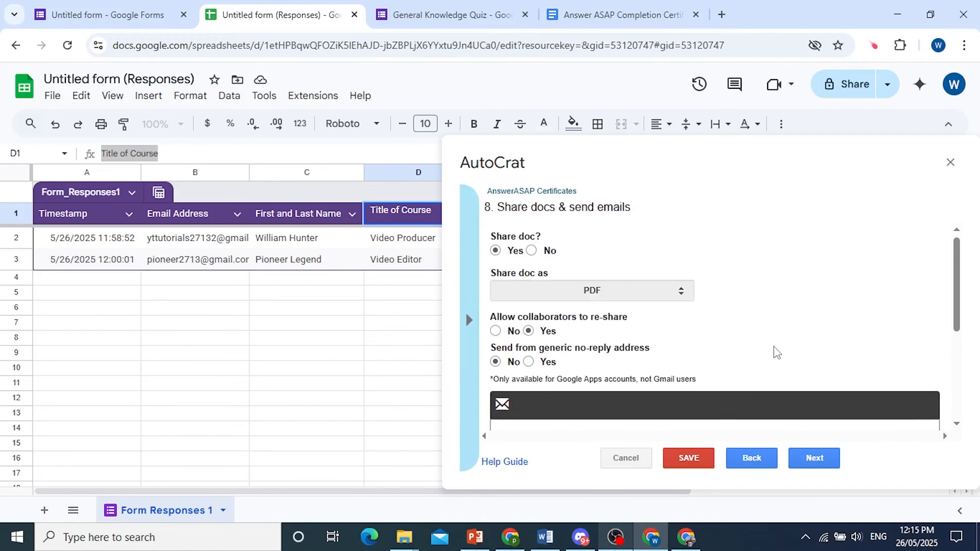
{"action": "scroll", "coordinate": [776, 352], "scroll_direction": "down", "scroll_amount": 3}
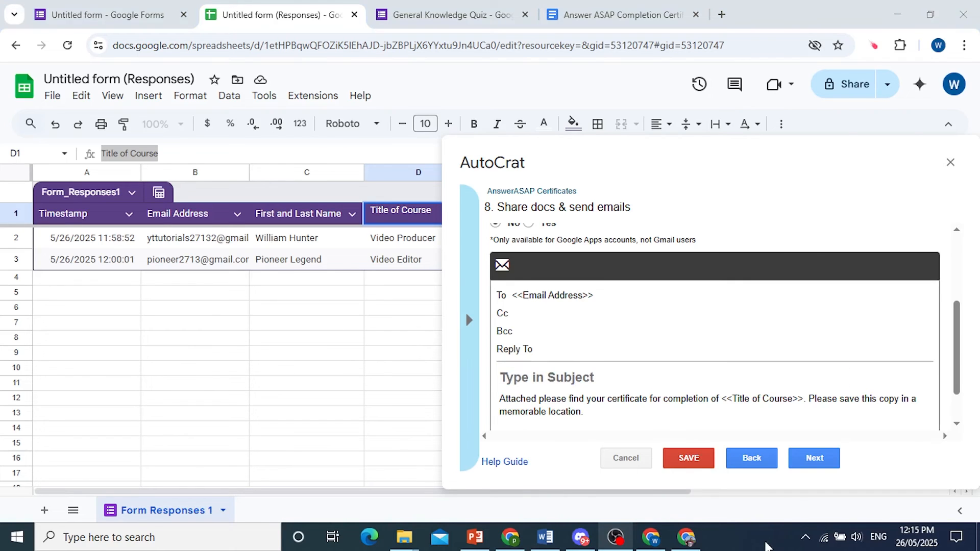
{"action": "type", "text": "Course Completion Certificate"}
{"action": "left_click", "coordinate": [812, 459]}
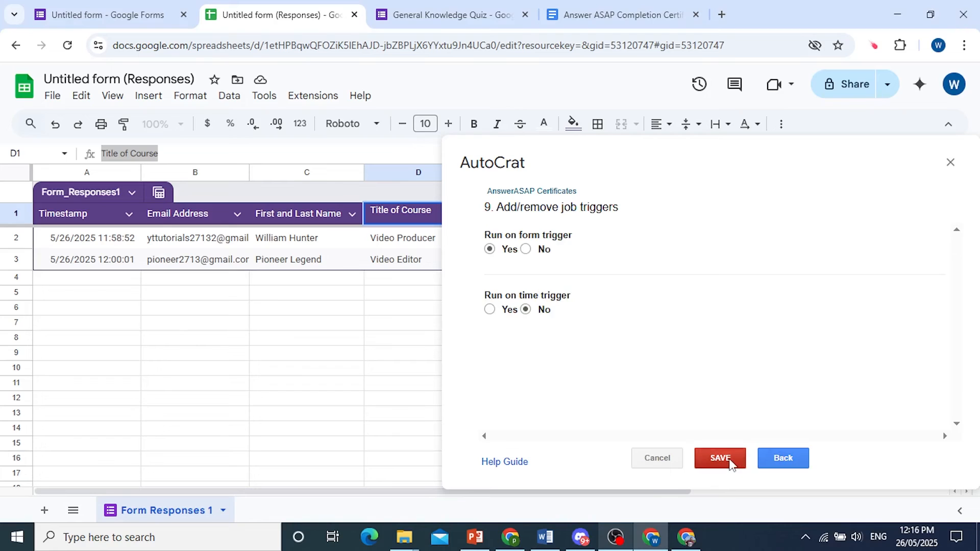
{"action": "left_click", "coordinate": [730, 460]}
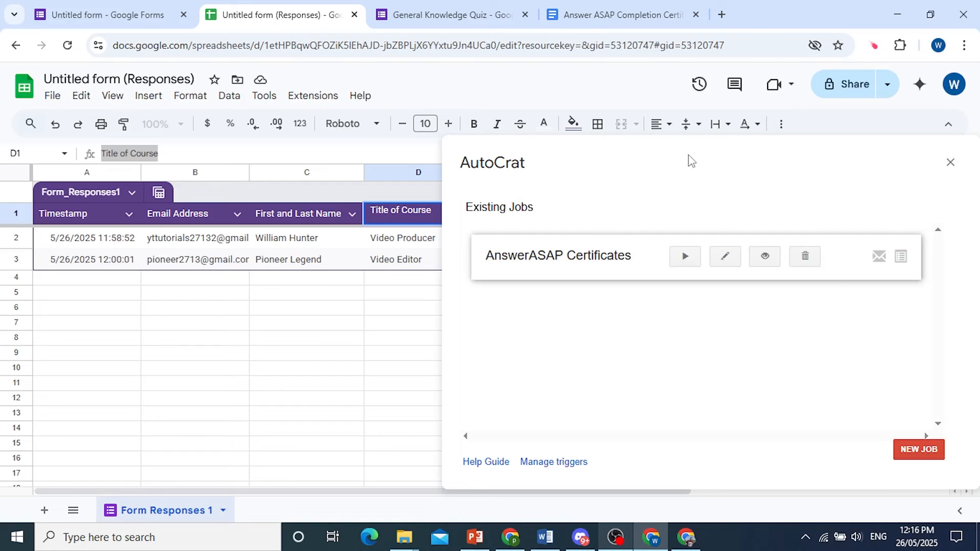
- Move the AutoCrat dialog off the response columns and run the AnswerASAP Certificates job
{"action": "left_click_drag", "start_coordinate": [690, 161], "coordinate": [256, 116]}
{"action": "left_click_drag", "start_coordinate": [244, 122], "coordinate": [278, 121]}
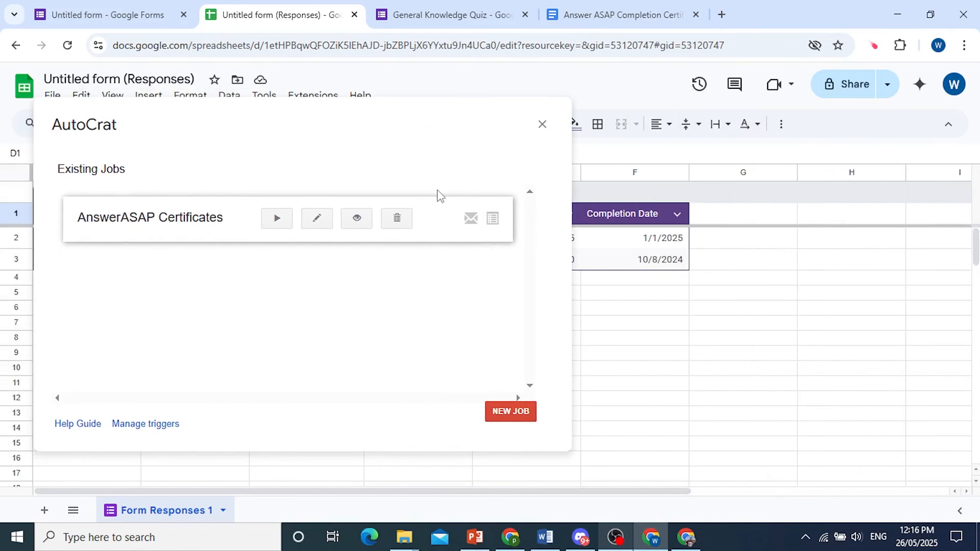
{"action": "left_click", "coordinate": [277, 218]}
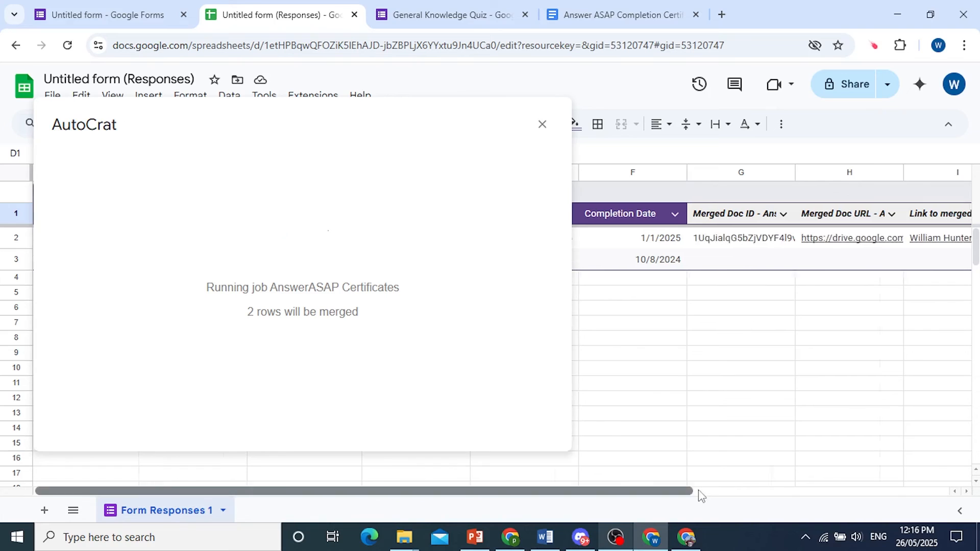
- Open the merged certificate PDF from the first response's Merged Doc URL, check its filled-in fields, and return to the responses sheet
{"action": "scroll", "coordinate": [699, 494], "scroll_direction": "right", "scroll_amount": 2}
{"action": "scroll", "coordinate": [699, 494], "scroll_direction": "right", "scroll_amount": 1}
{"action": "mouse_move", "coordinate": [764, 245]}
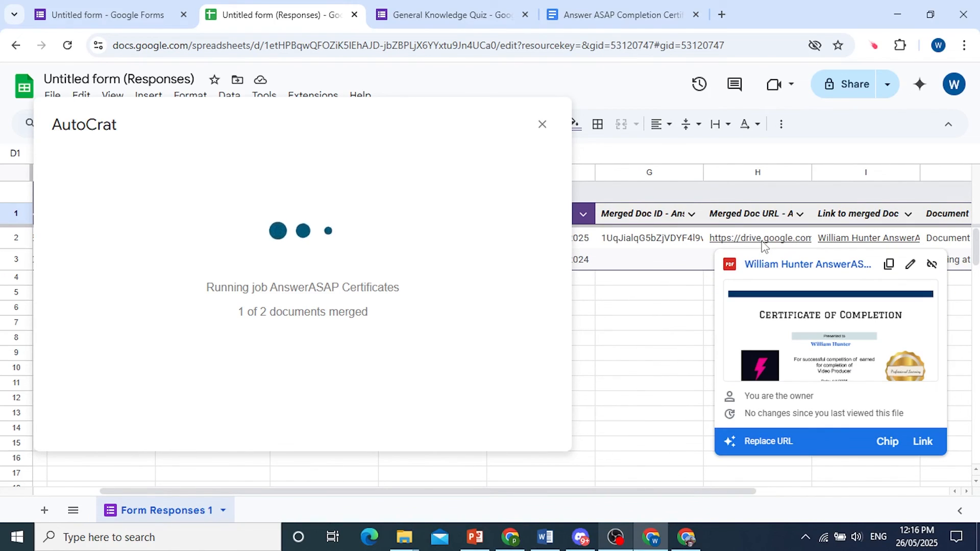
{"action": "left_click", "coordinate": [773, 270]}
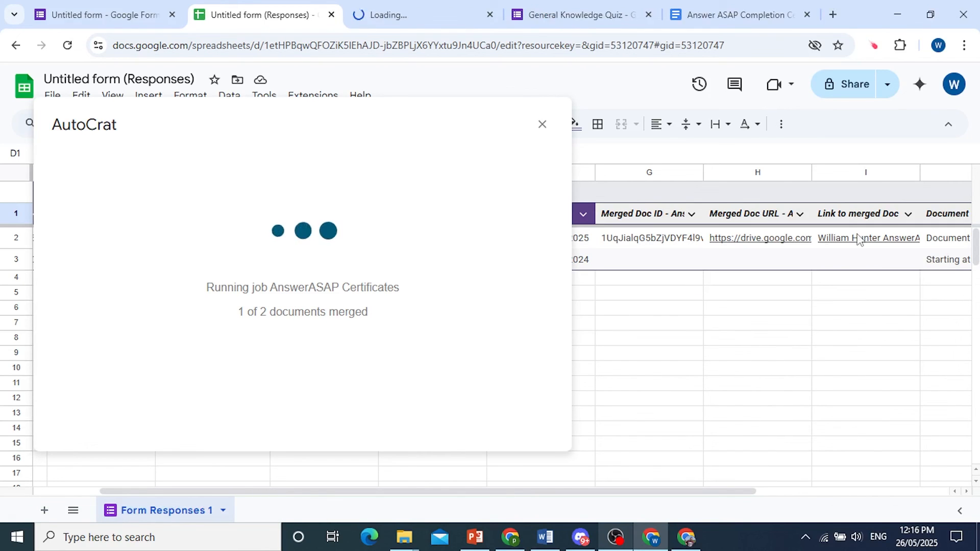
{"action": "mouse_move", "coordinate": [851, 242]}
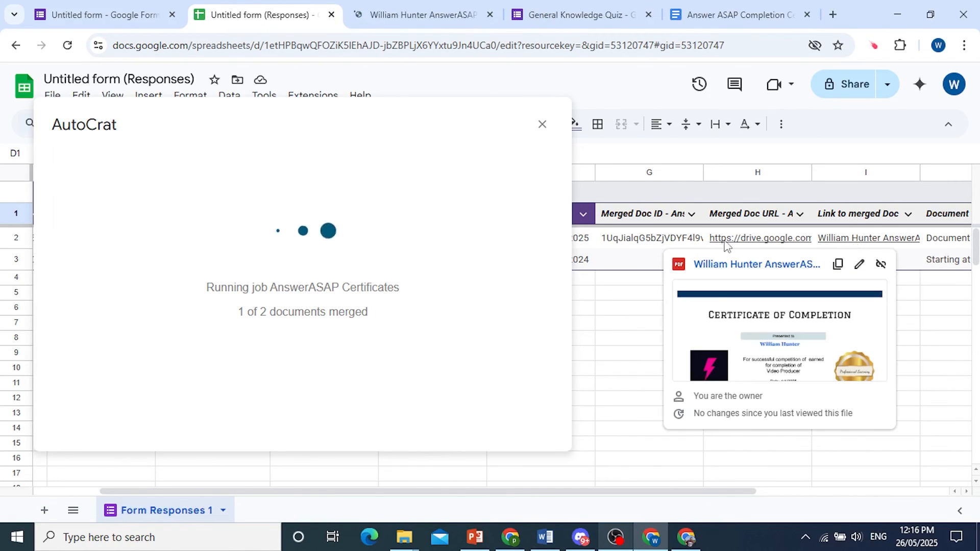
{"action": "left_click", "coordinate": [415, 13]}
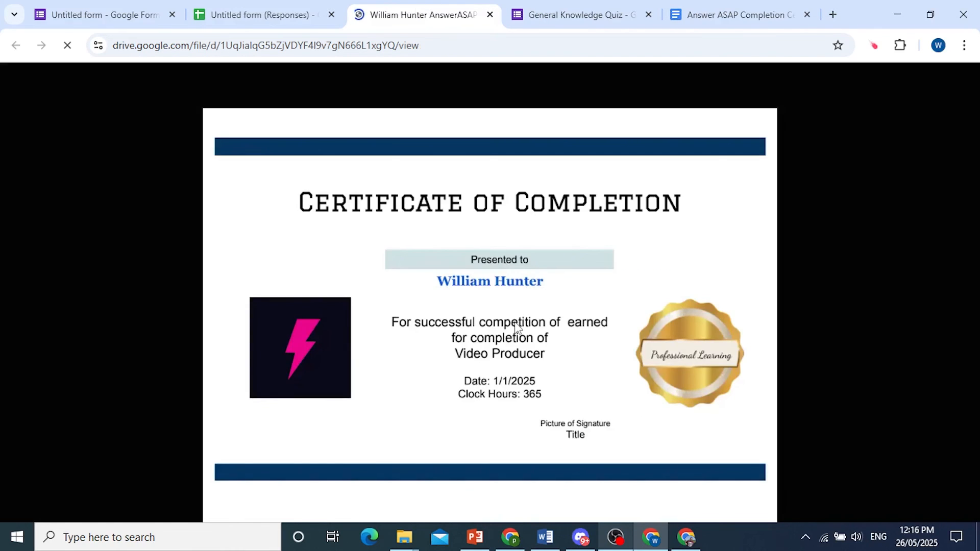
{"action": "scroll", "coordinate": [521, 321], "scroll_direction": "down", "scroll_amount": 1}
{"action": "scroll", "coordinate": [522, 320], "scroll_direction": "up", "scroll_amount": 1}
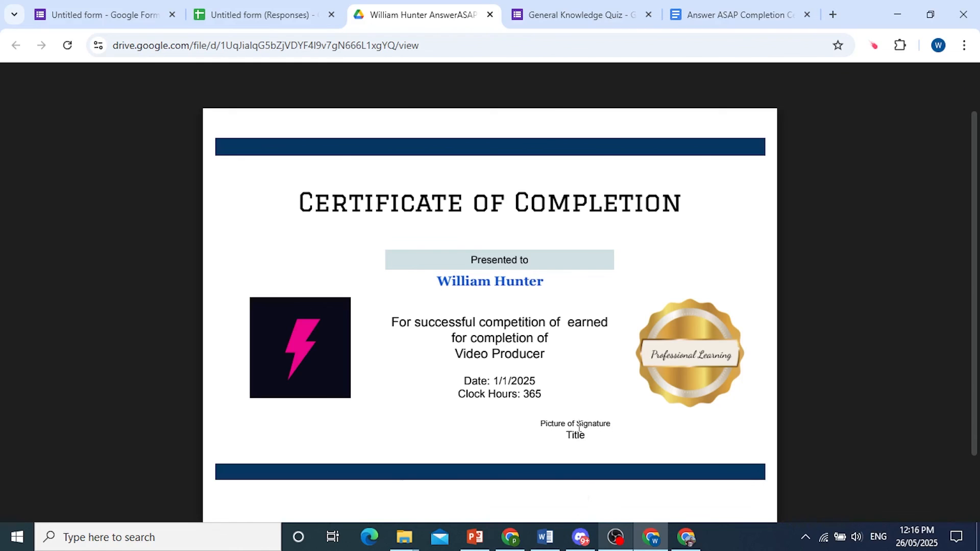
{"action": "left_click", "coordinate": [287, 8]}
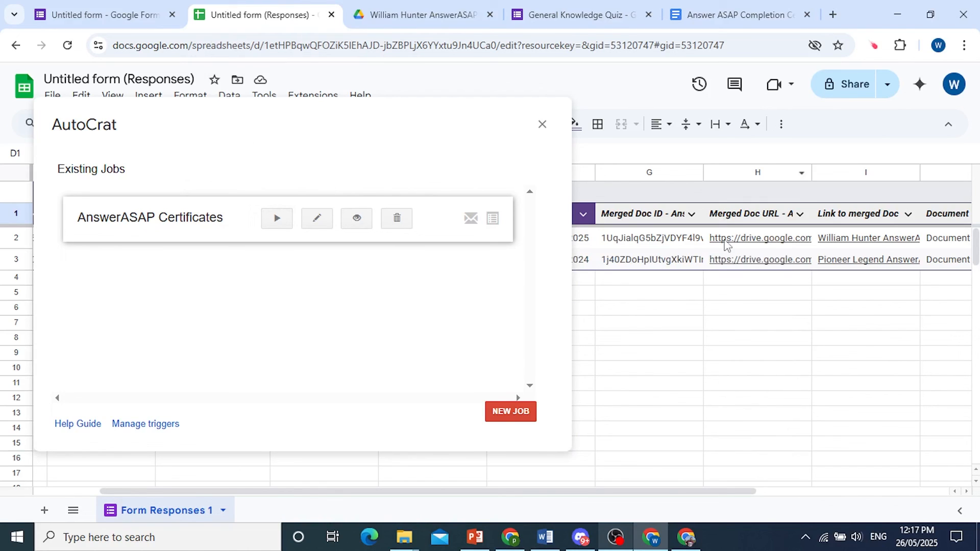
- Switch to the recipient's browser window, open Gmail in a new tab, and open the "Course Completion Certificate" email
{"action": "left_click", "coordinate": [692, 531]}
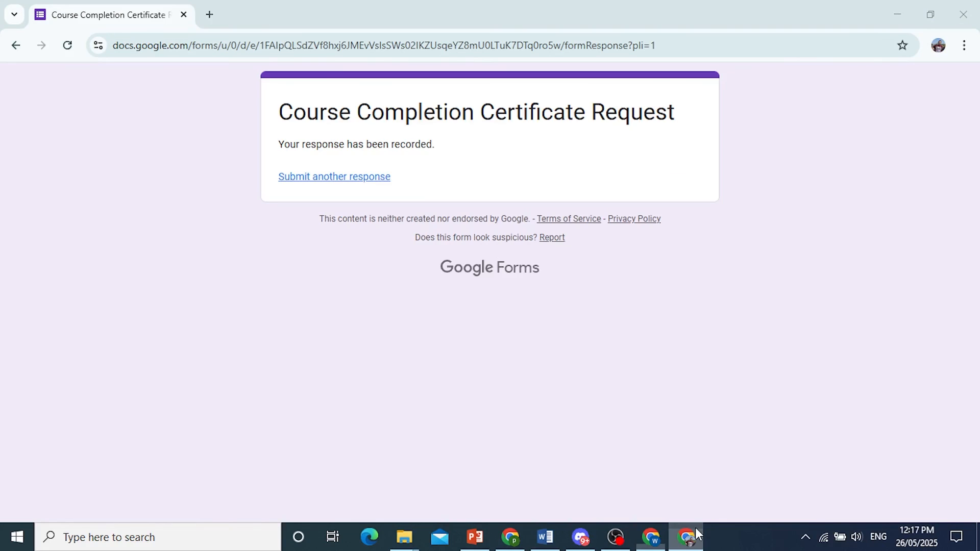
{"action": "left_click", "coordinate": [209, 14]}
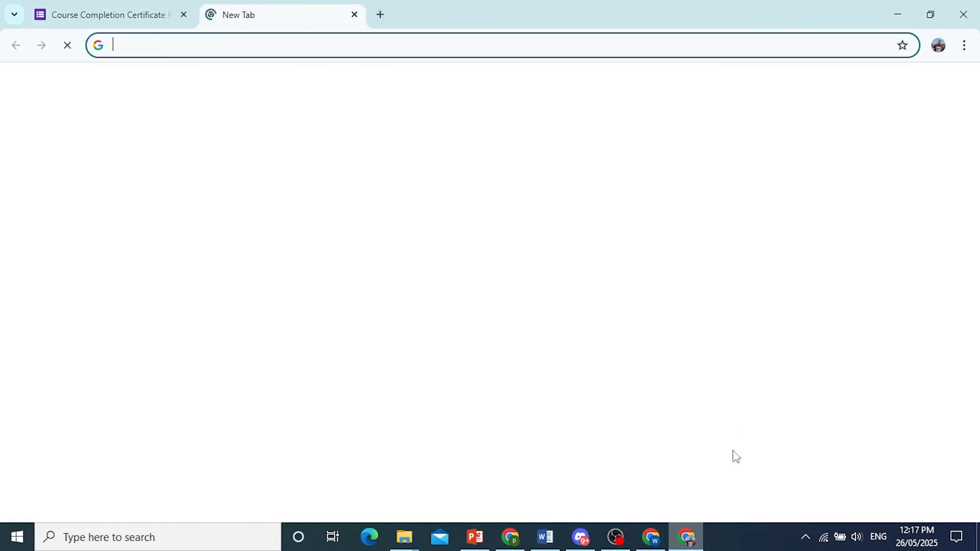
{"action": "left_click", "coordinate": [852, 89]}
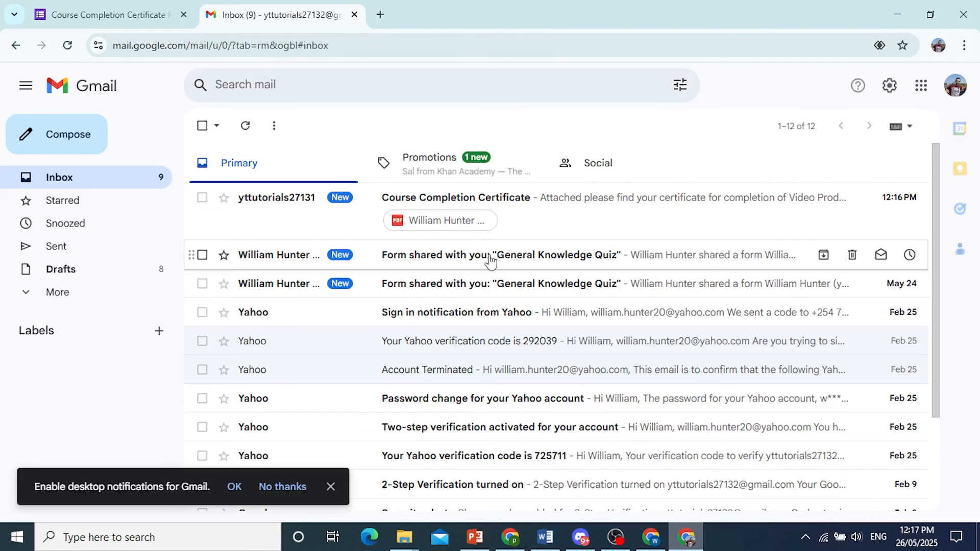
{"action": "left_click", "coordinate": [538, 214]}
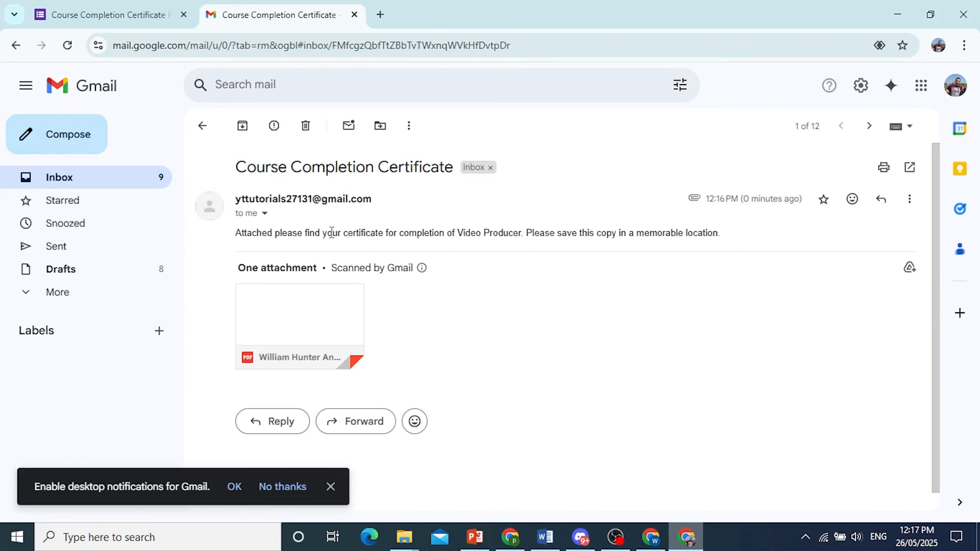
- Check the course title merged into the email message and preview the attached PDF certificate
{"action": "left_click_drag", "start_coordinate": [459, 236], "coordinate": [521, 233]}
{"action": "left_click", "coordinate": [521, 234]}
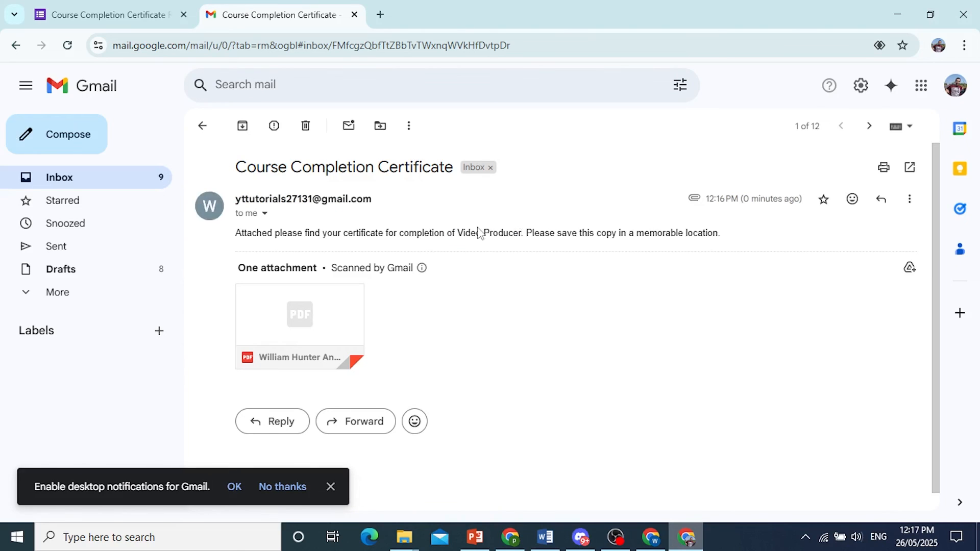
{"action": "mouse_move", "coordinate": [320, 304]}
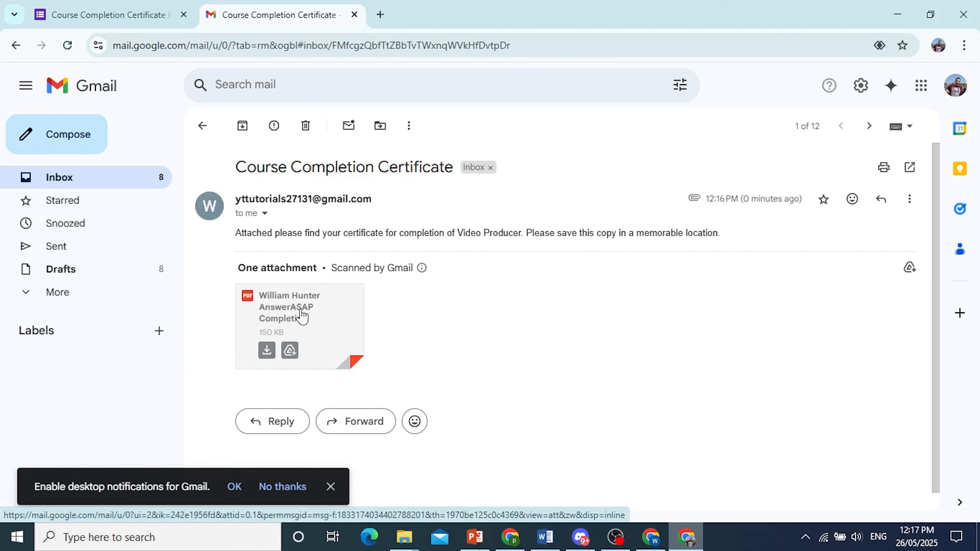
{"action": "left_click", "coordinate": [304, 309]}
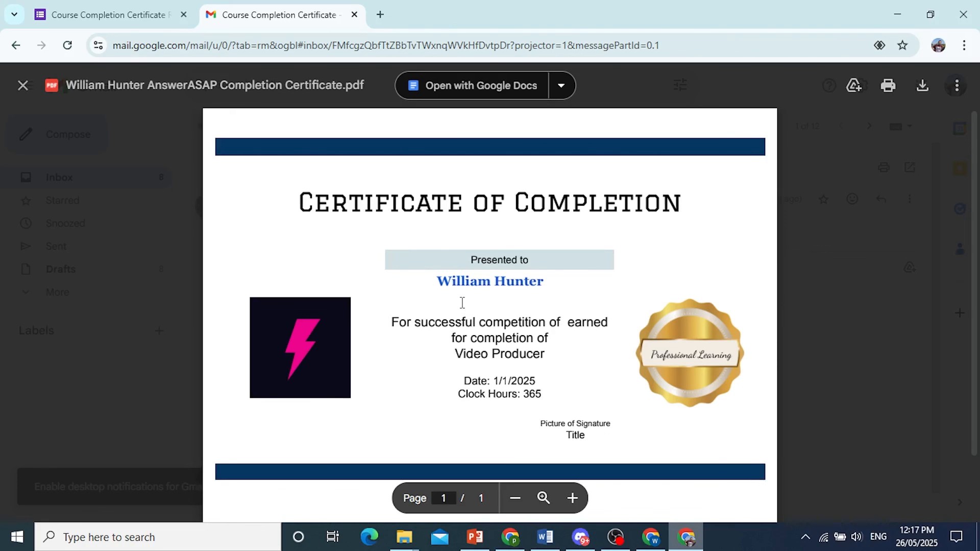
{"action": "left_click", "coordinate": [767, 547]}
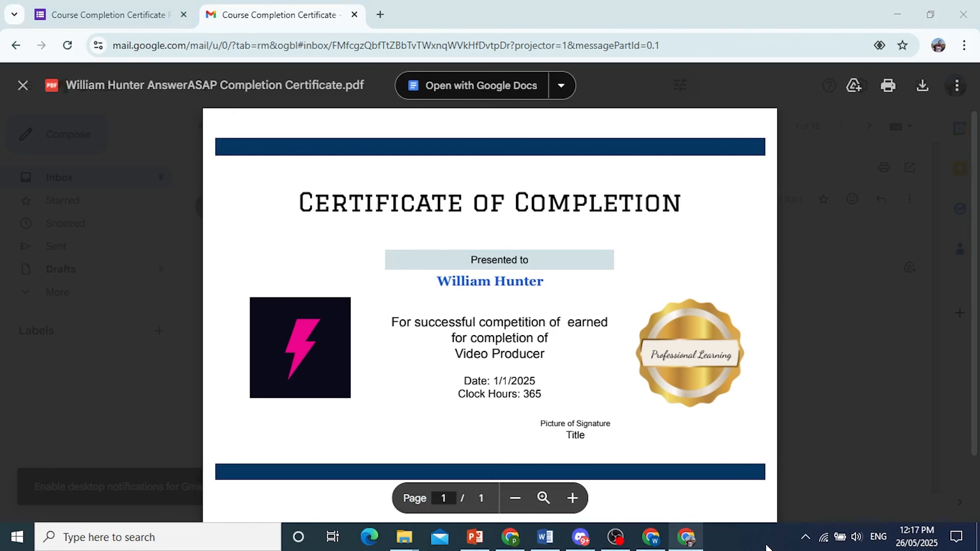